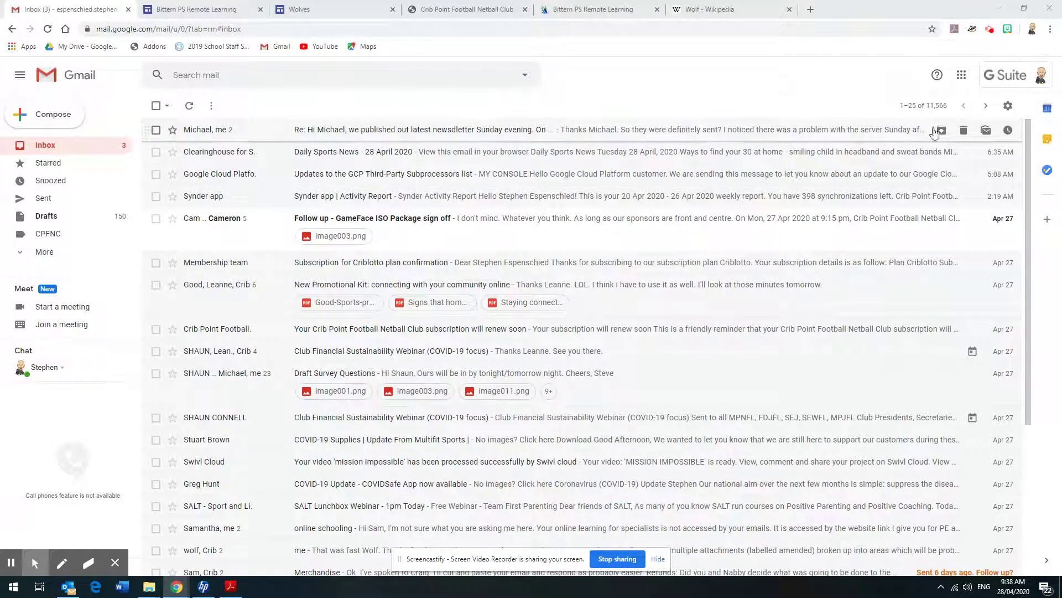
Open the Google apps grid in Gmail to list Drive, Calendar, Docs, Sheets and more
left_click(962, 76)
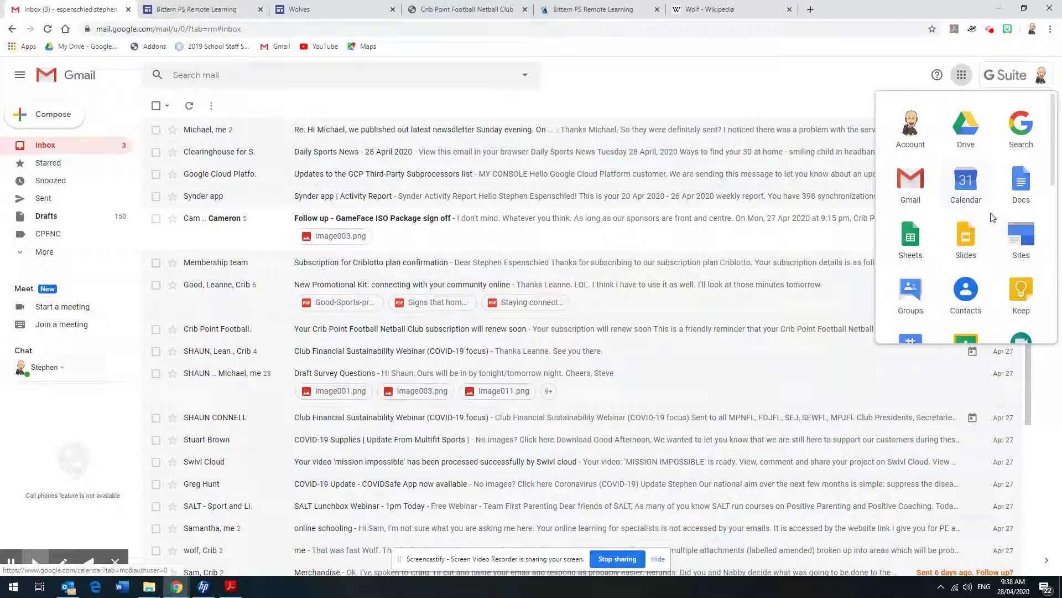
Launch Google Sites from the apps list and go to the new Google Sites start page
left_click(1026, 235)
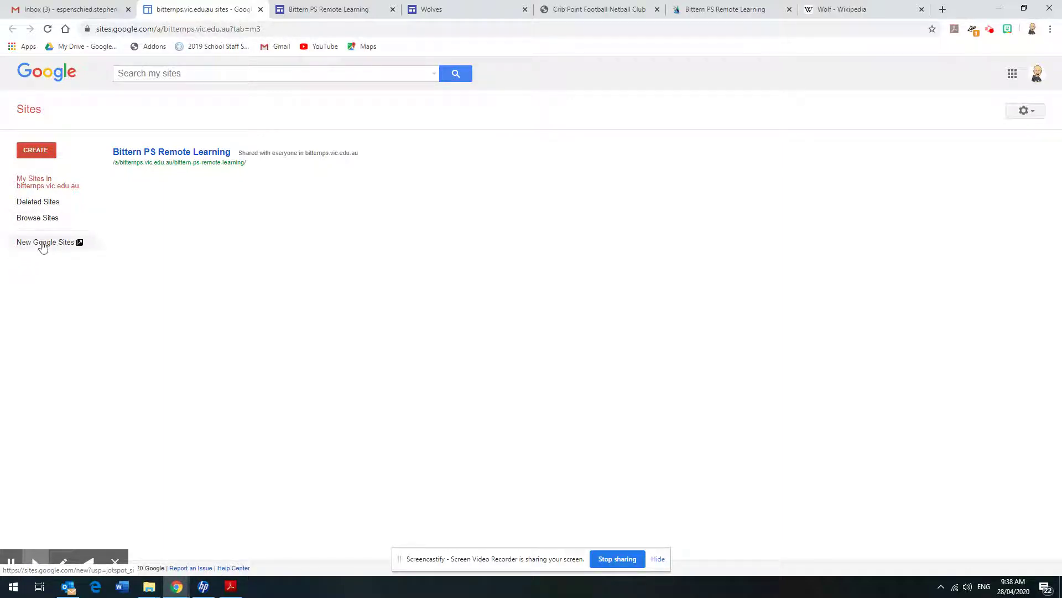
left_click(43, 244)
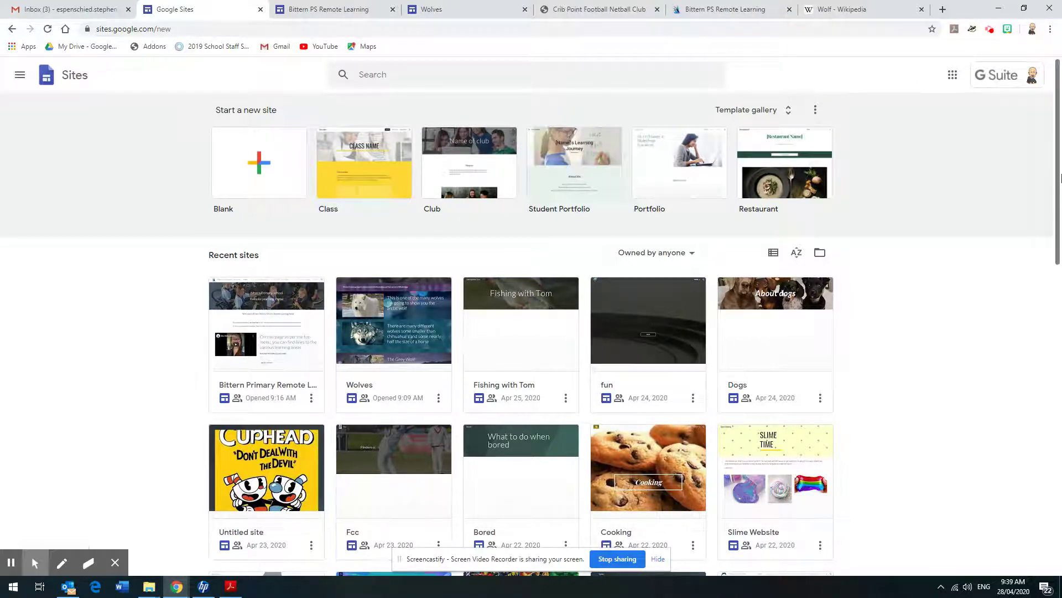
Scroll the recent sites, then return to the Bittern PS Remote Learning site editor
mouse_move(1058, 184)
left_mouse_down()
mouse_move(1052, 405)
mouse_move(1054, 183)
left_mouse_up()
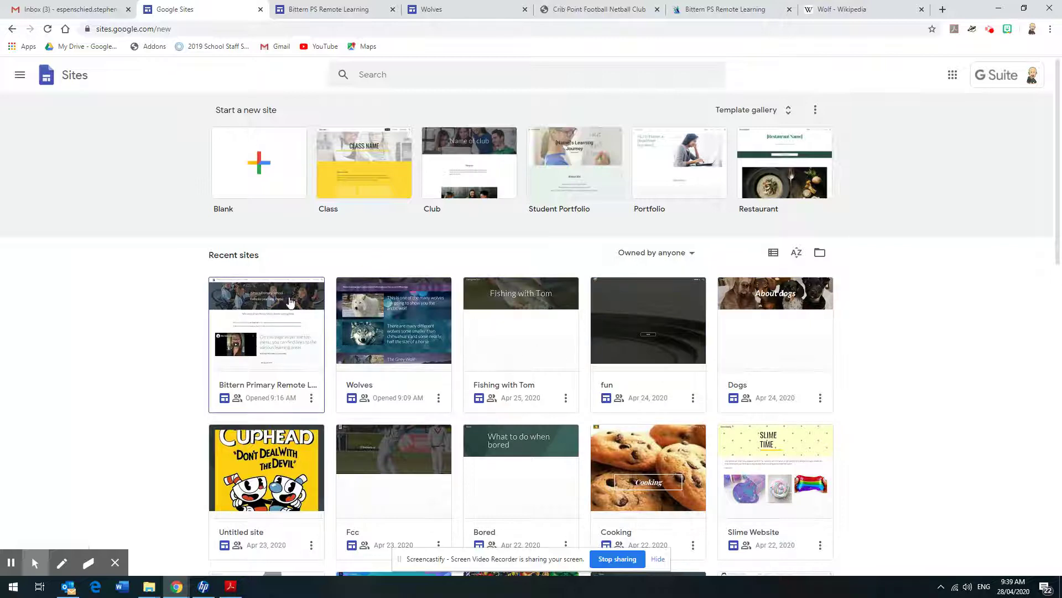
left_click(307, 18)
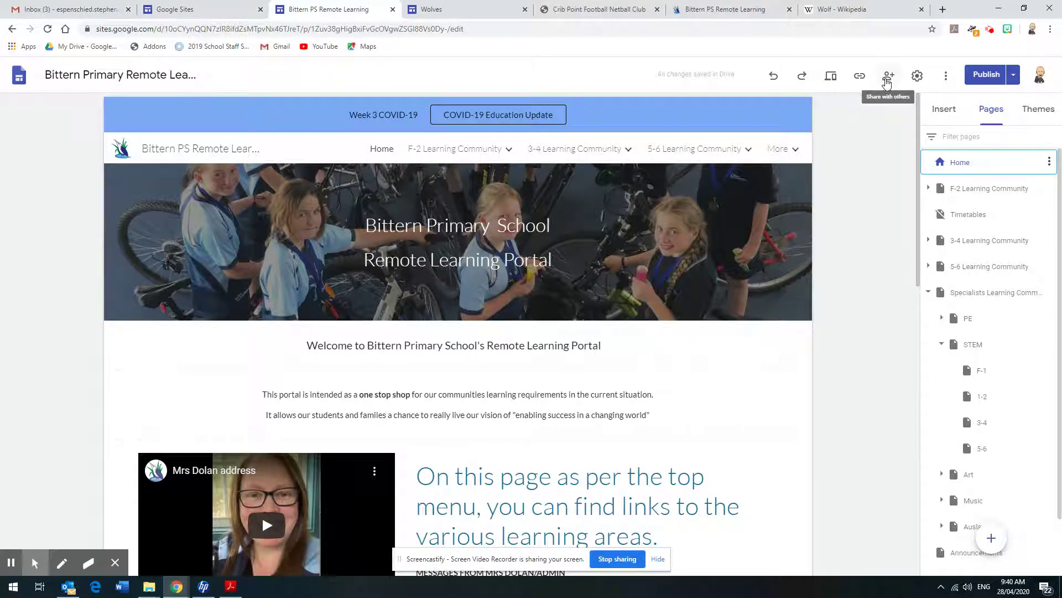
left_click(886, 82)
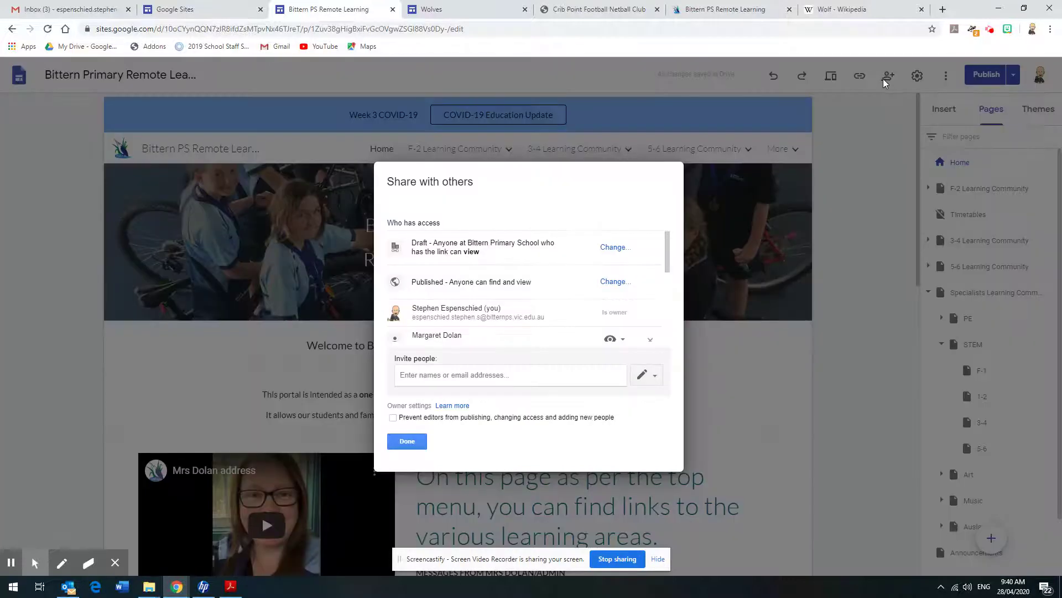
left_click(459, 376)
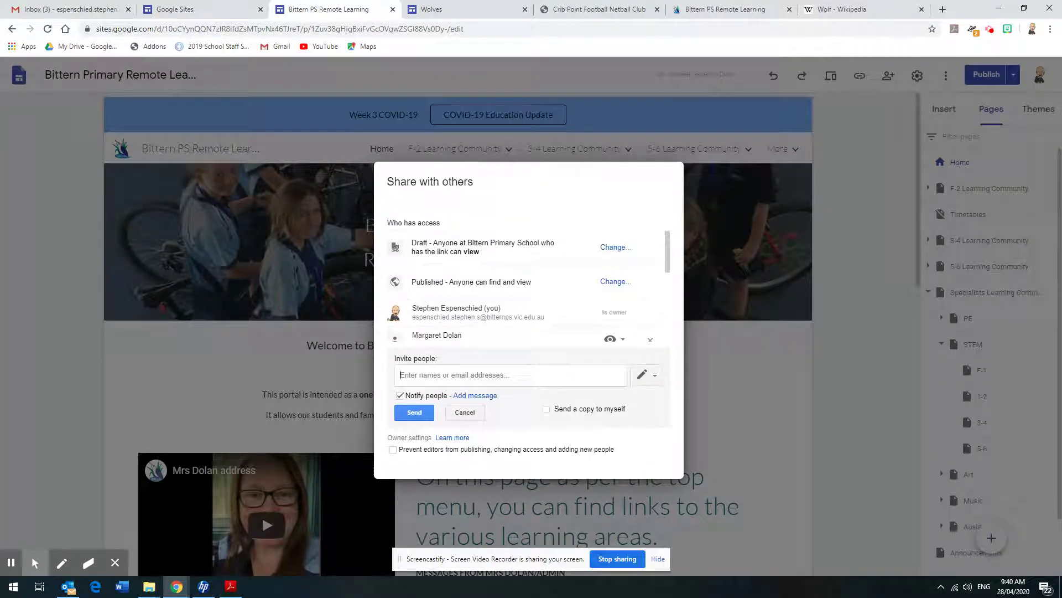
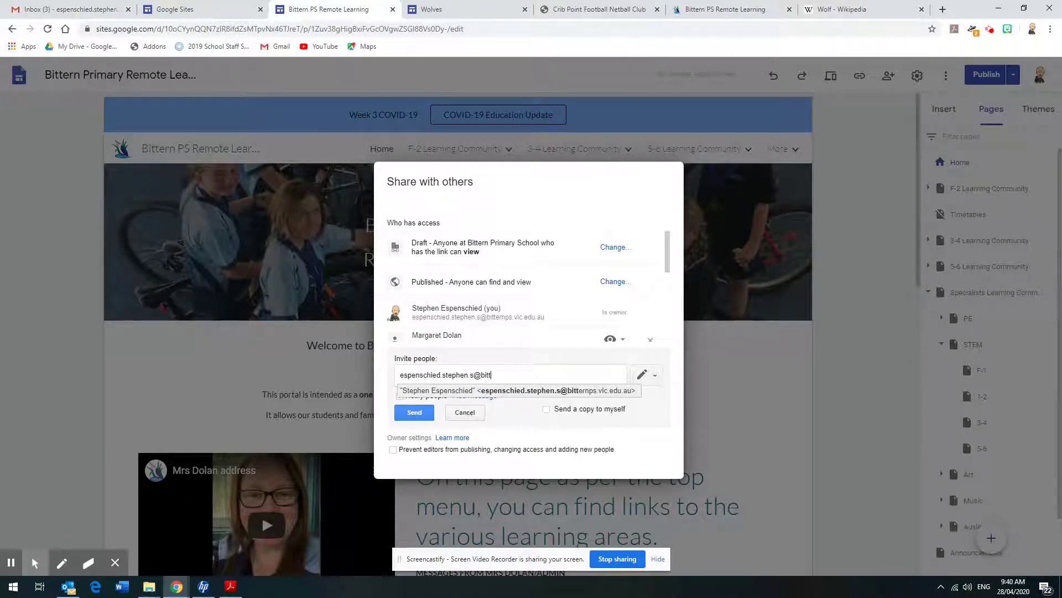
left_click(465, 413)
left_click(422, 446)
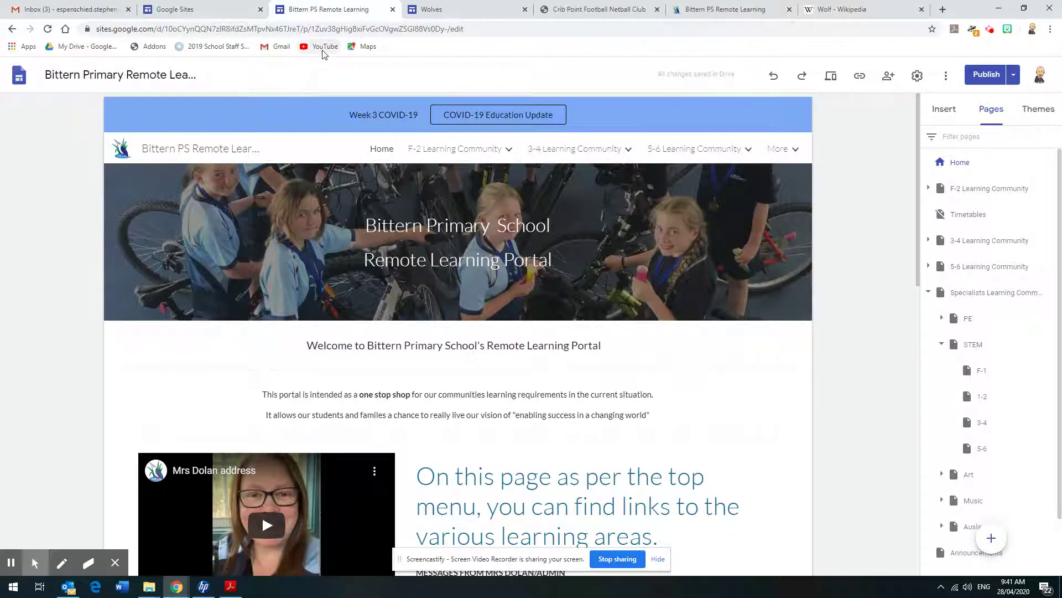
Go back to the Sites start page and open the Fishing with Tom site from Recent sites
left_click(217, 11)
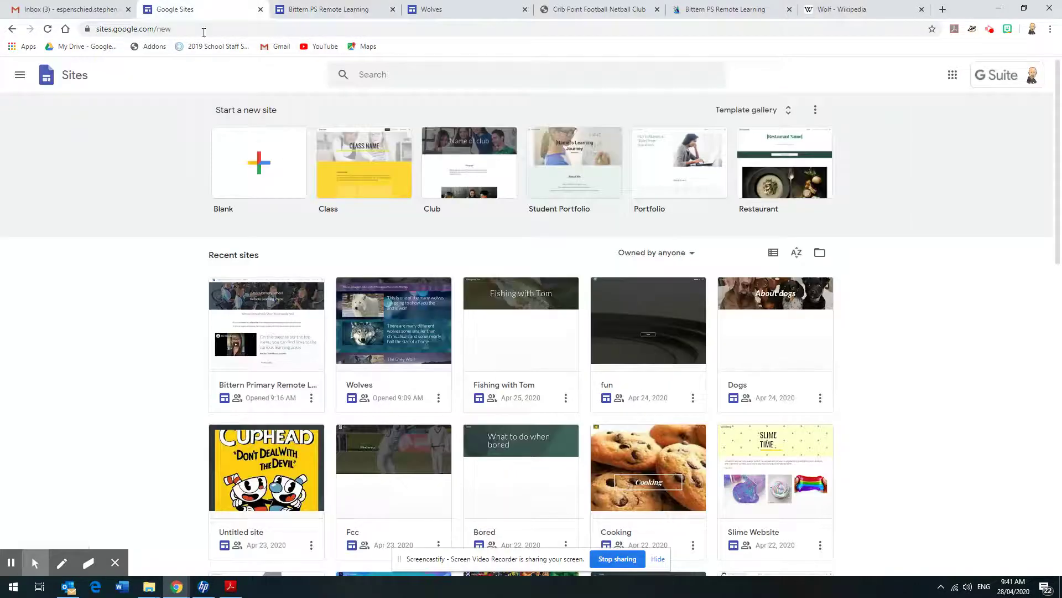
left_click(509, 332)
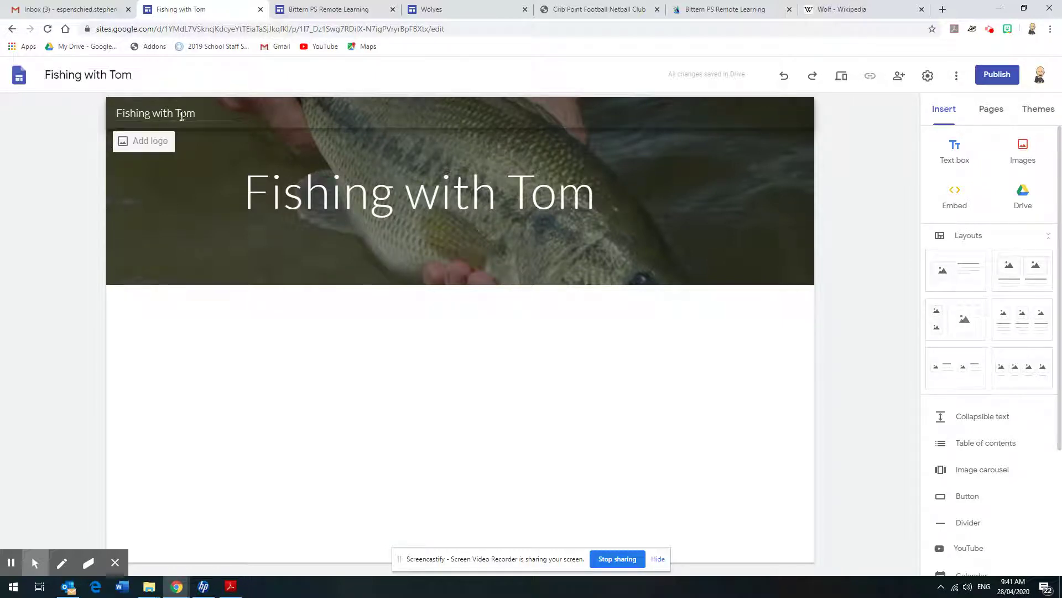
Begin adding a logo to Fishing with Tom, cancel Settings, and go back to the start page
left_click(153, 145)
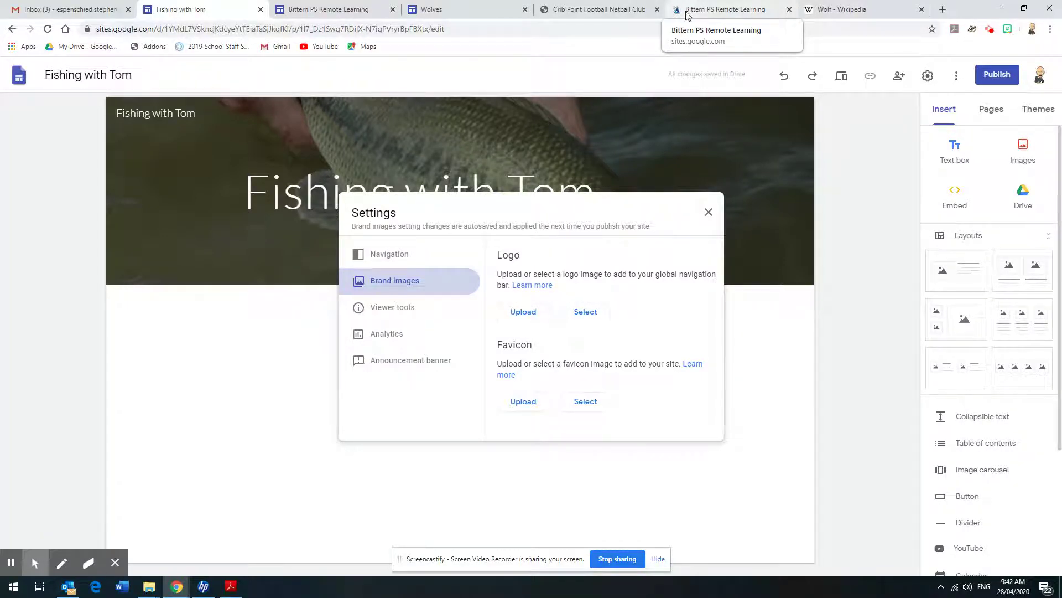
left_click(709, 213)
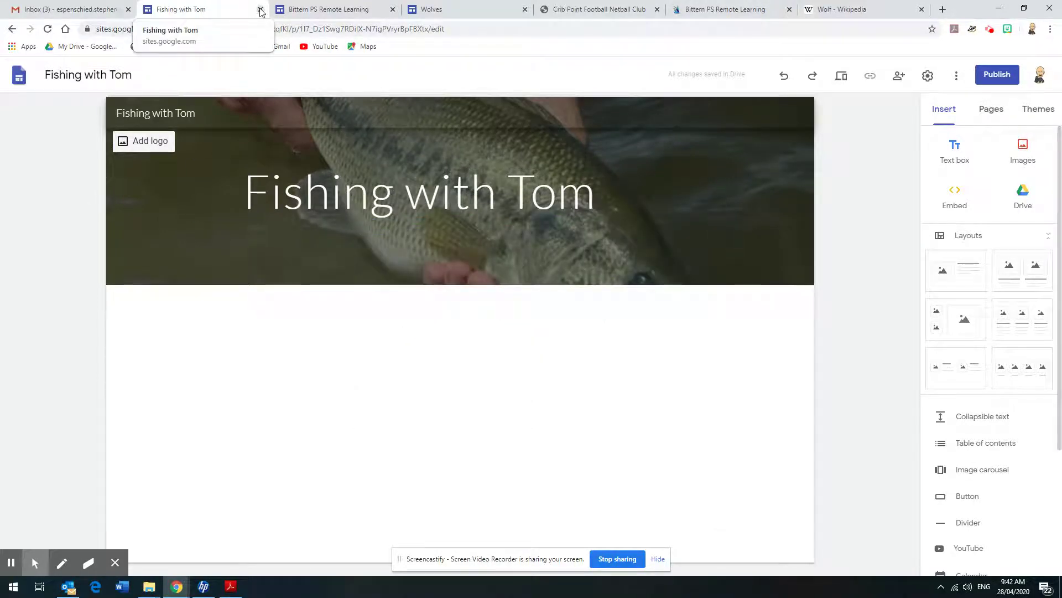
left_click(14, 30)
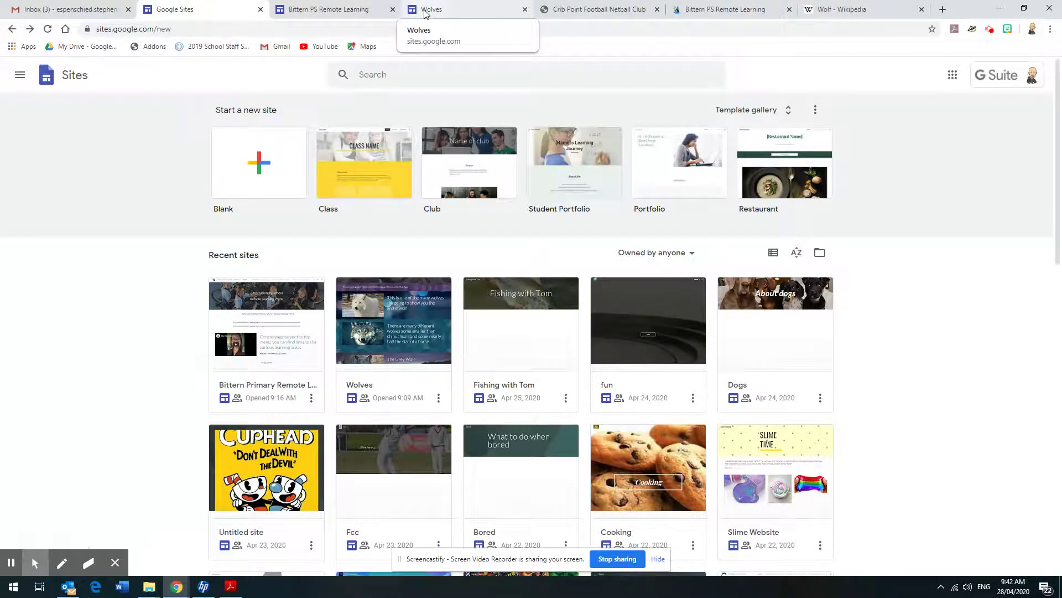
Switch to the Bittern PS Remote Learning editor showing its logo-topped Home page
left_click(350, 16)
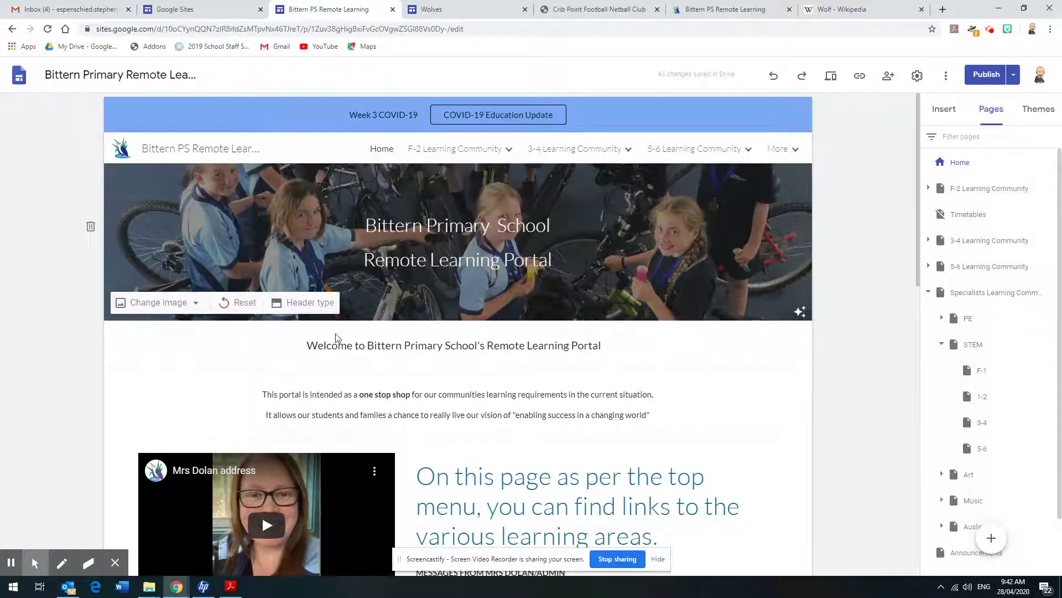
Select the intro text, header title and Welcome title, then scroll down to Learning Communities
left_click(592, 424)
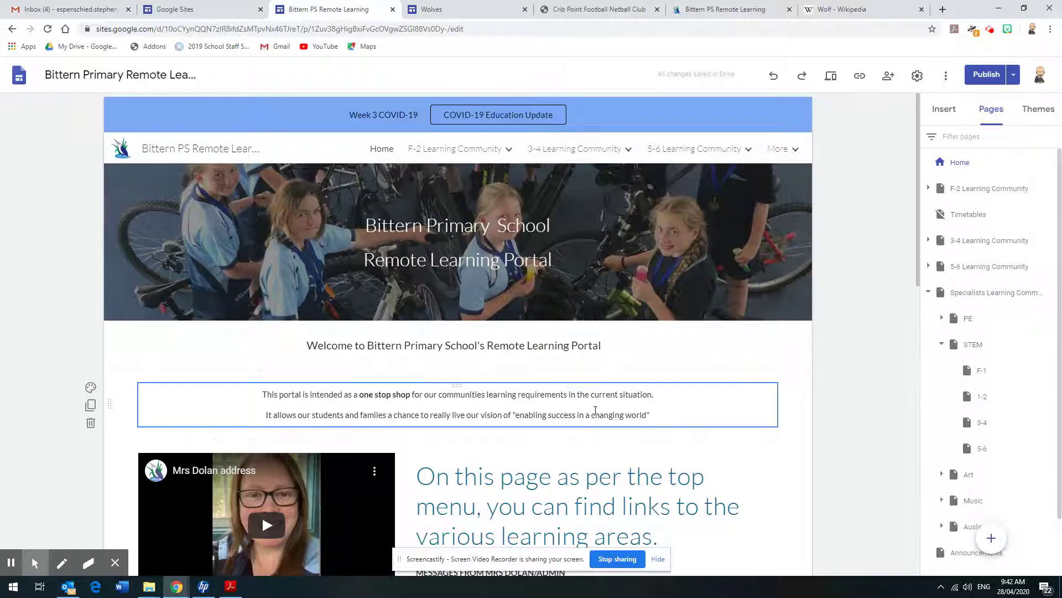
left_click(558, 224)
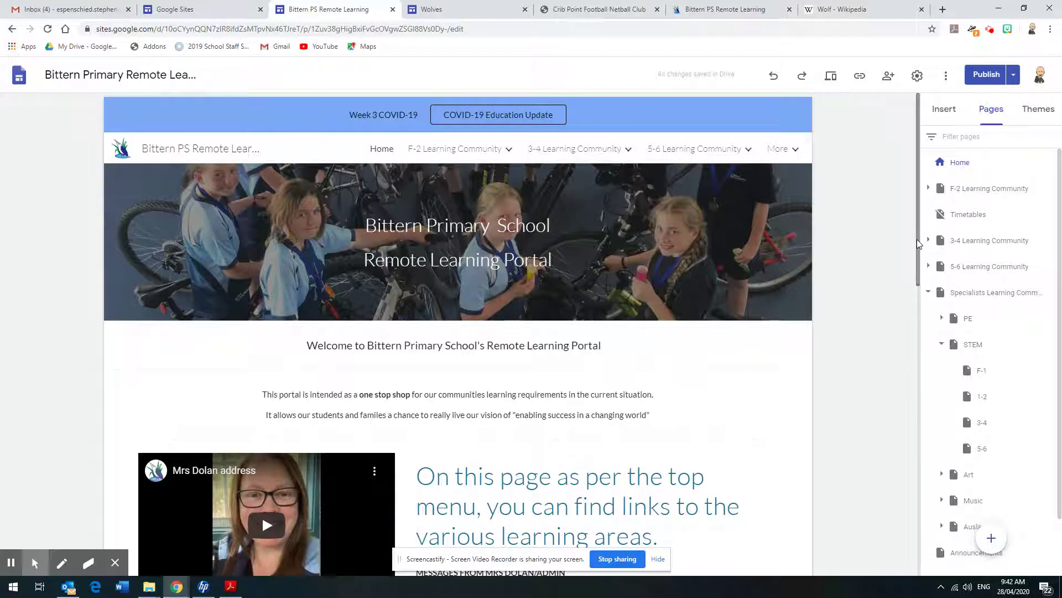
left_click_drag(918, 239, 917, 247)
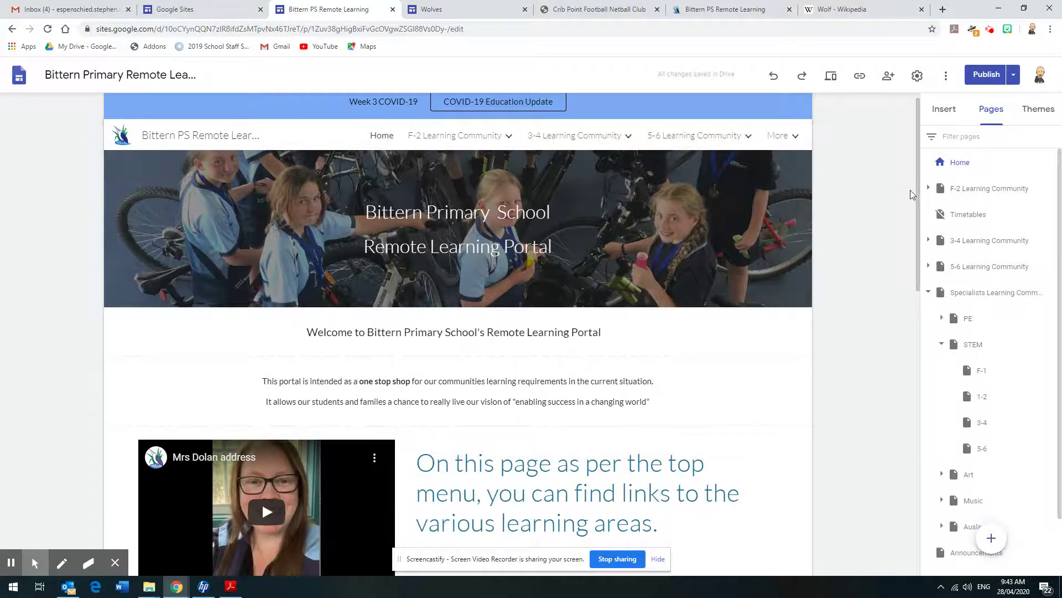
left_click_drag(917, 203, 912, 268)
left_click(387, 180)
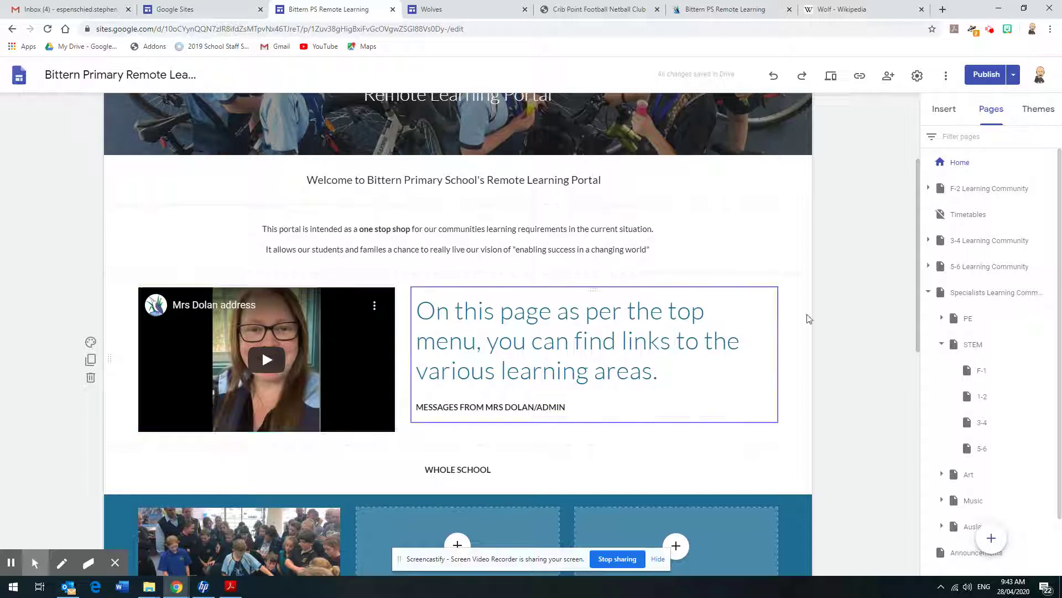
left_click_drag(916, 260, 914, 344)
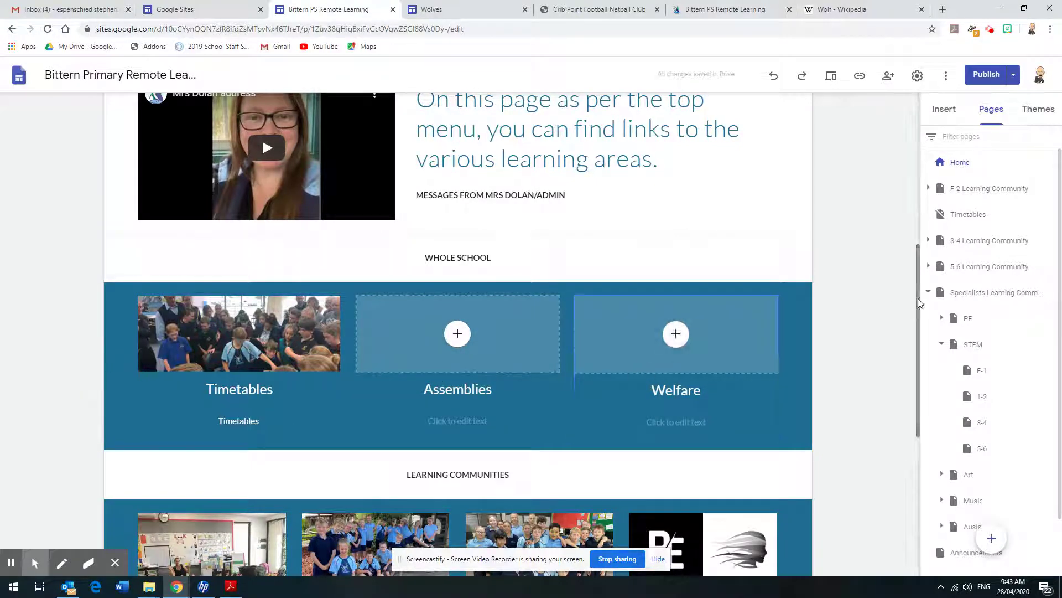
scroll(918, 298, "down", 4)
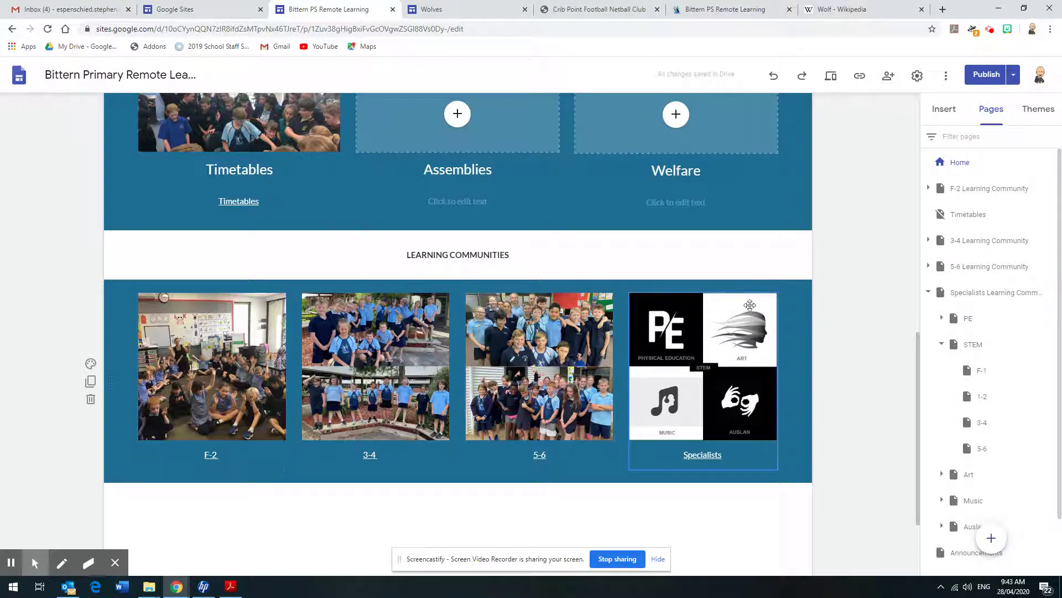
Scroll the Home page, select then deselect the welcome paragraph, and show the Insert panel's elements
left_click_drag(917, 378, 921, 106)
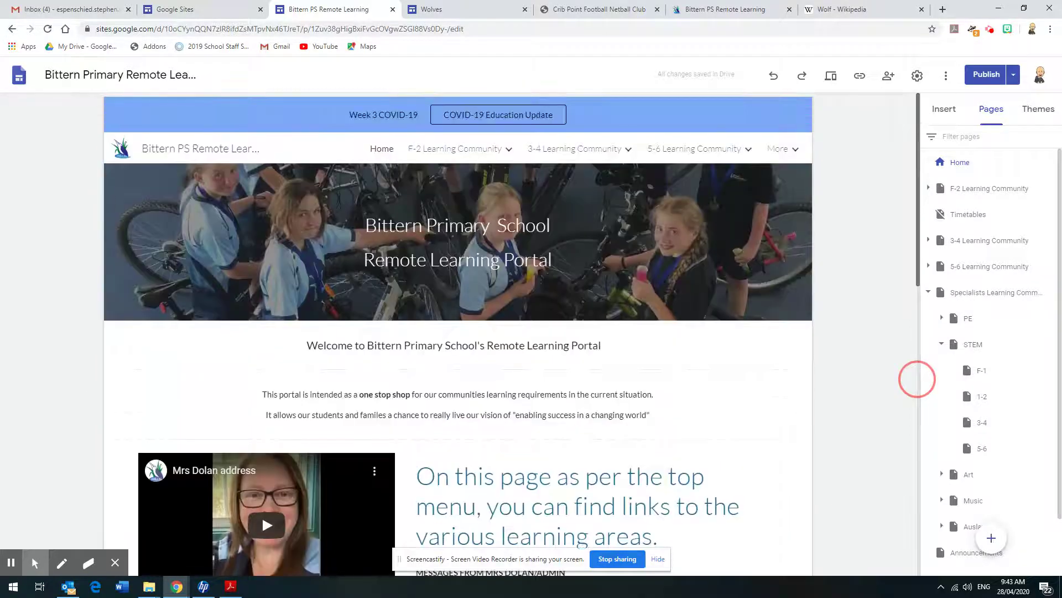
mouse_move(701, 156)
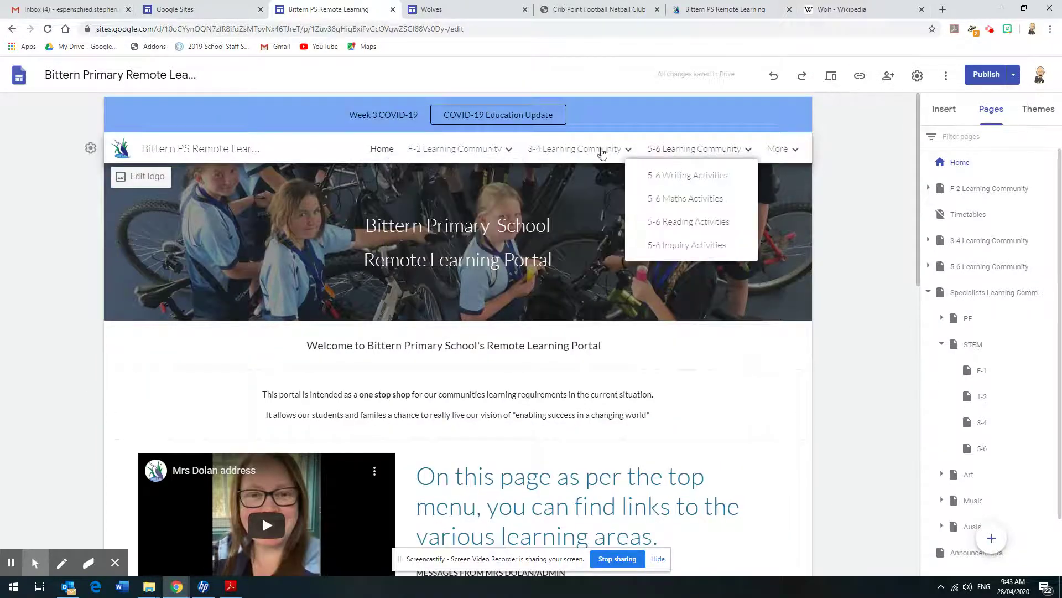
left_click_drag(920, 183, 939, 425)
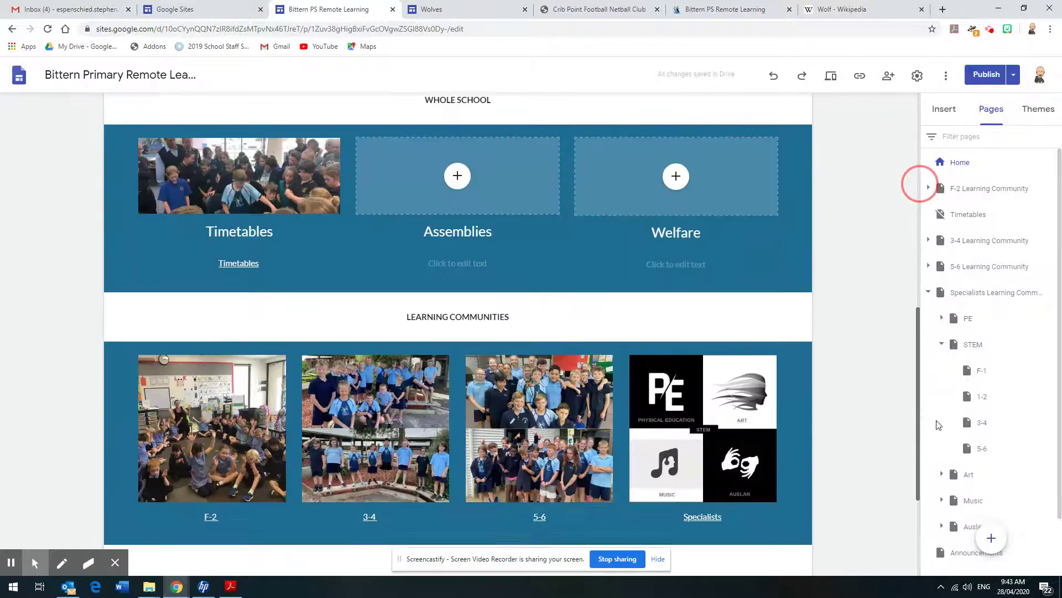
left_click_drag(918, 379, 534, 197)
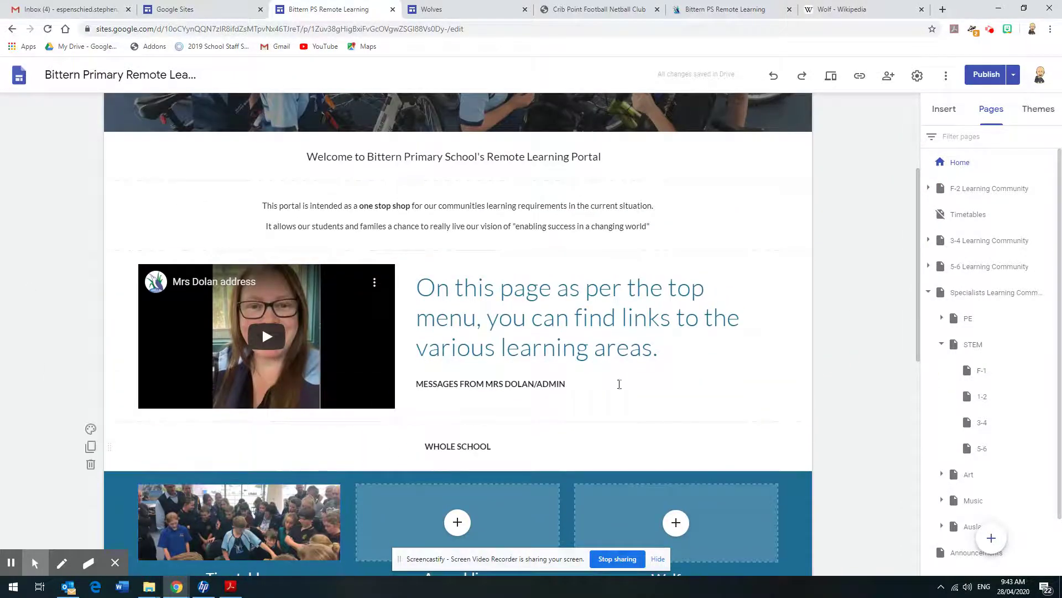
left_click(921, 287)
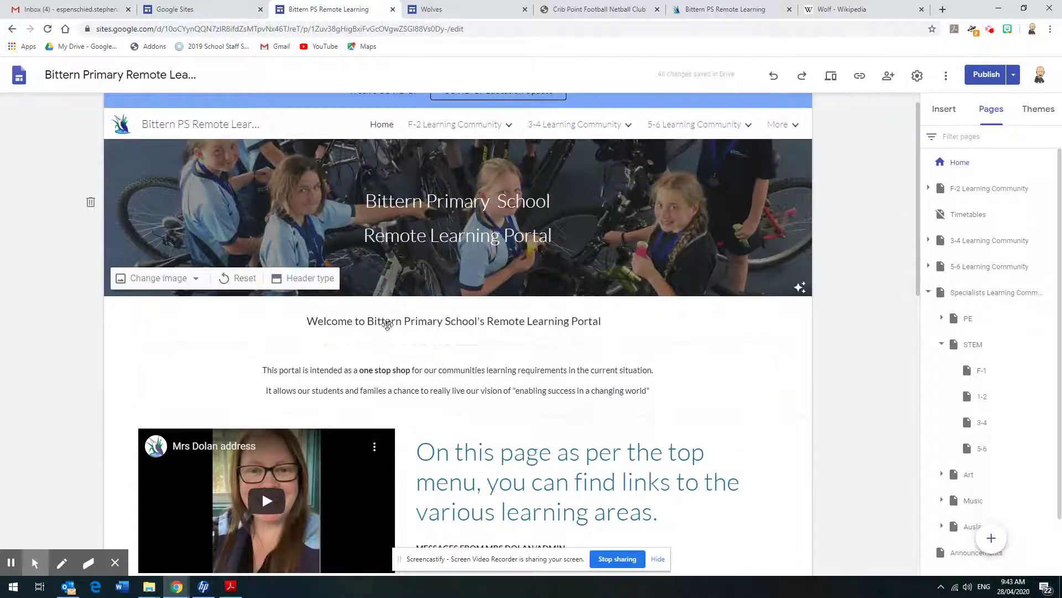
left_click(664, 391)
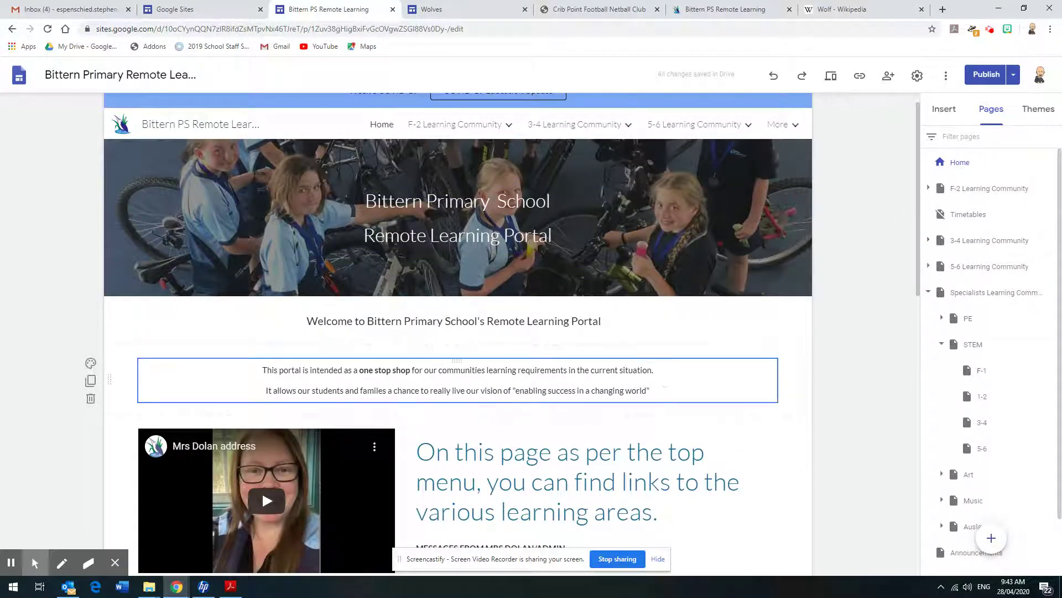
left_click(863, 302)
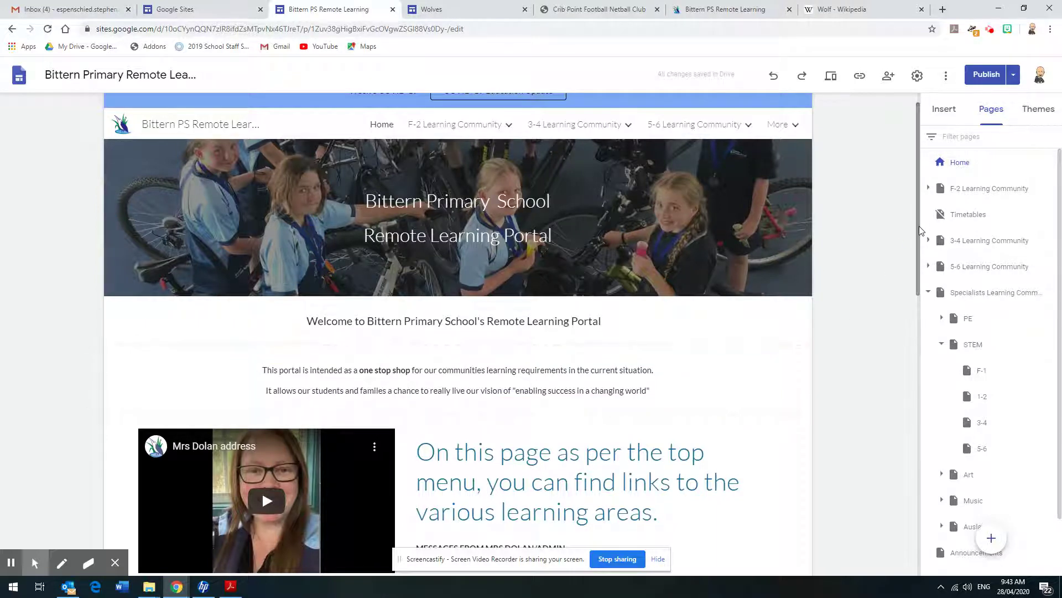
scroll(921, 221, "down", 2)
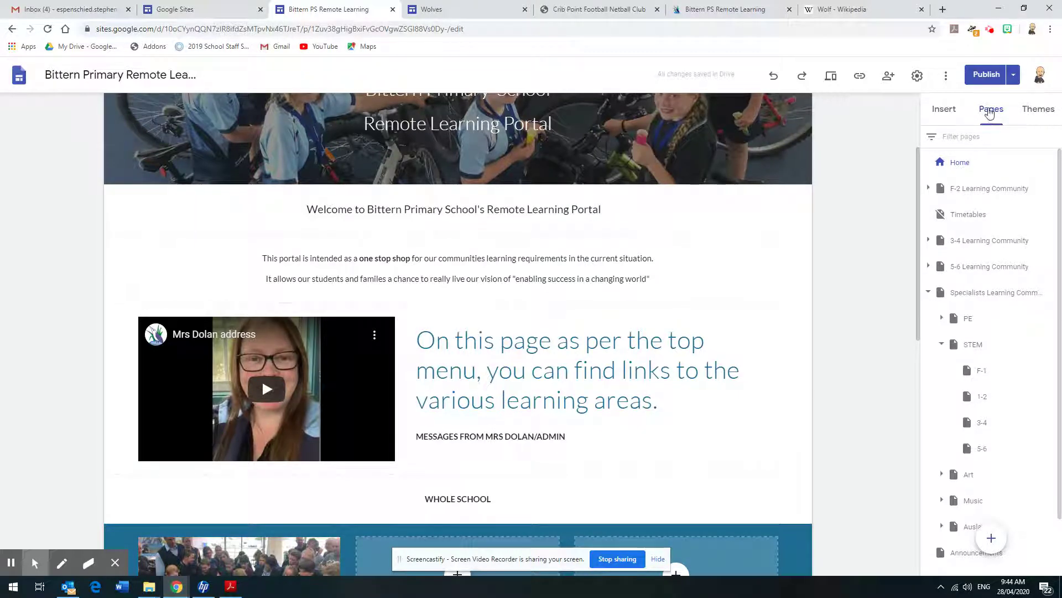
left_click(944, 110)
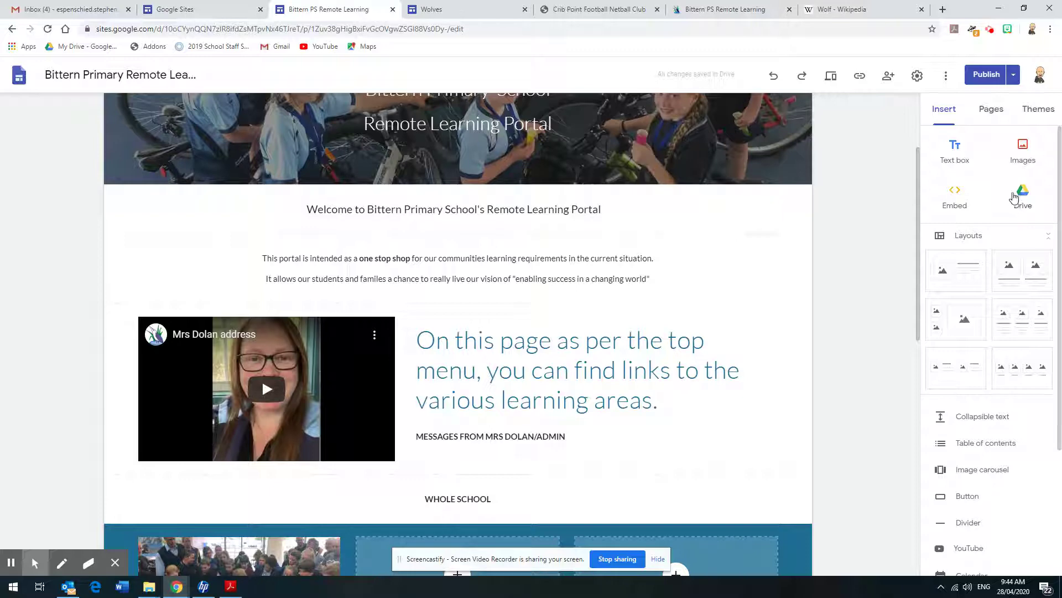
left_click_drag(1056, 177, 1056, 207)
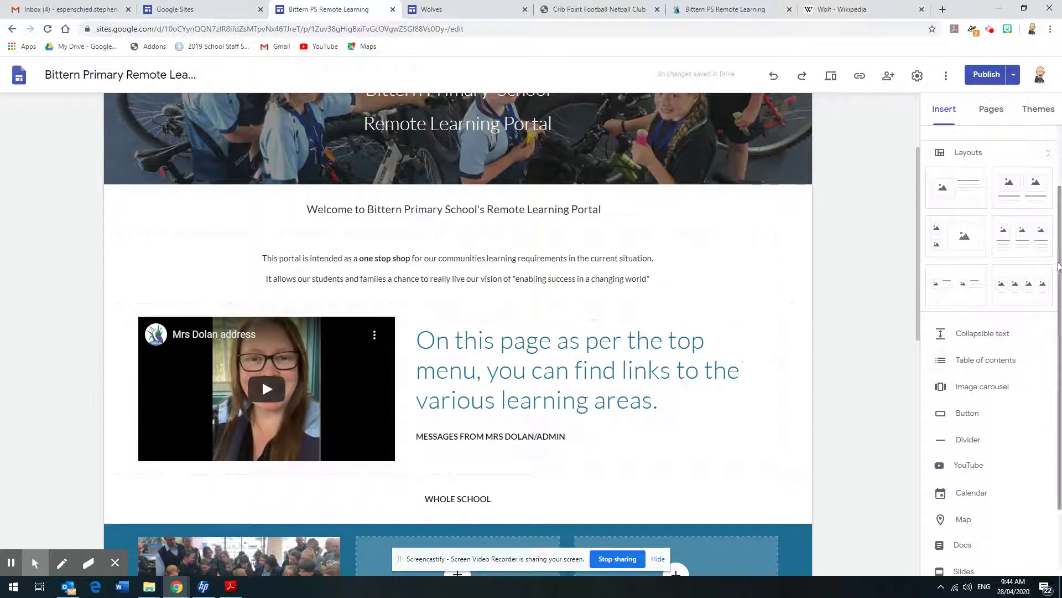
left_click_drag(1057, 263, 1060, 296)
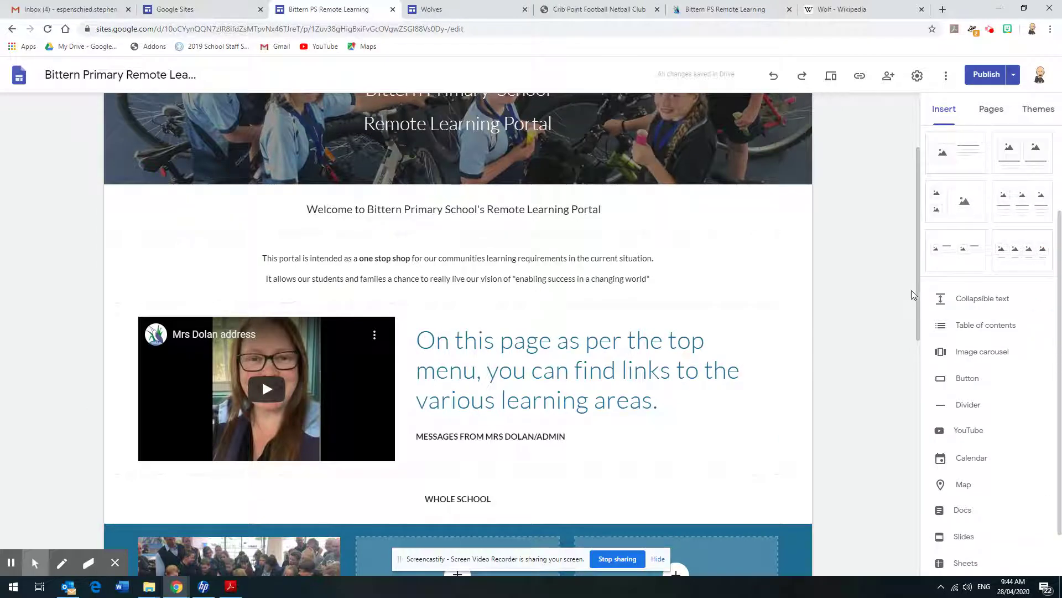
left_click_drag(917, 290, 928, 555)
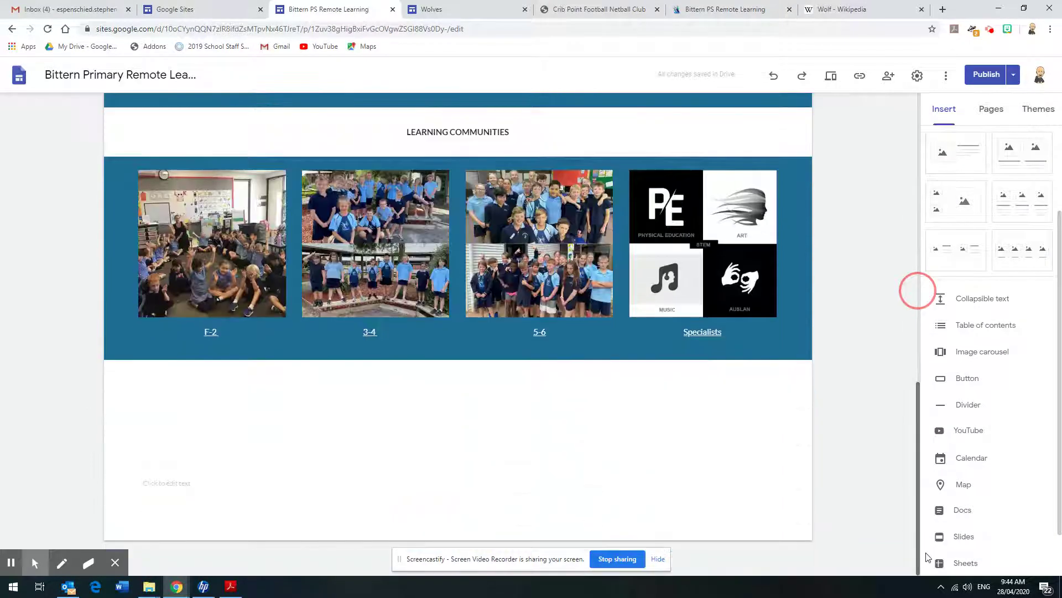
Add an image-and-text layout section and check its background options without changing them
left_click(973, 157)
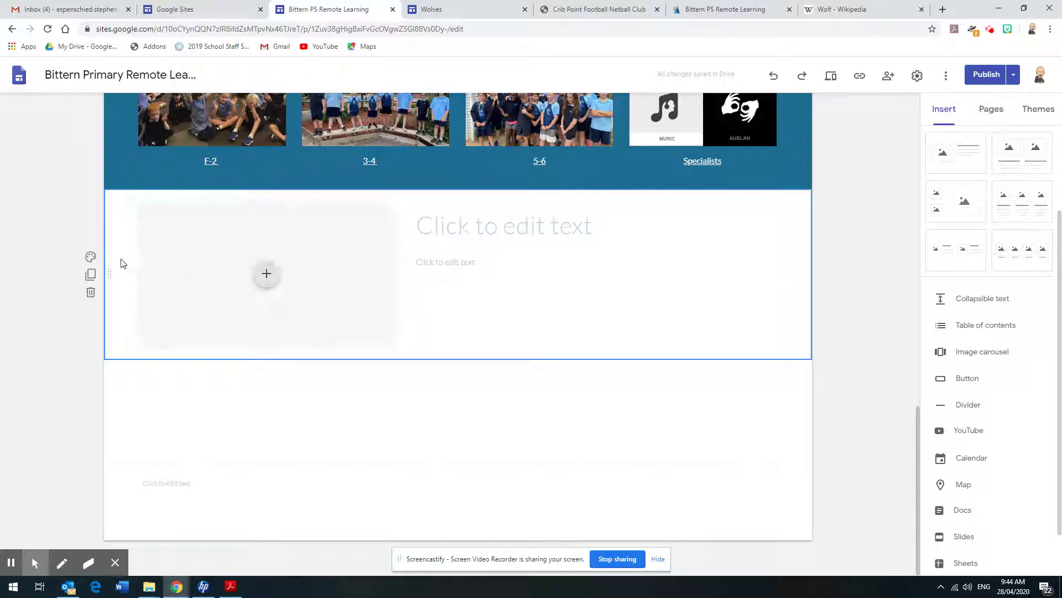
left_click(91, 258)
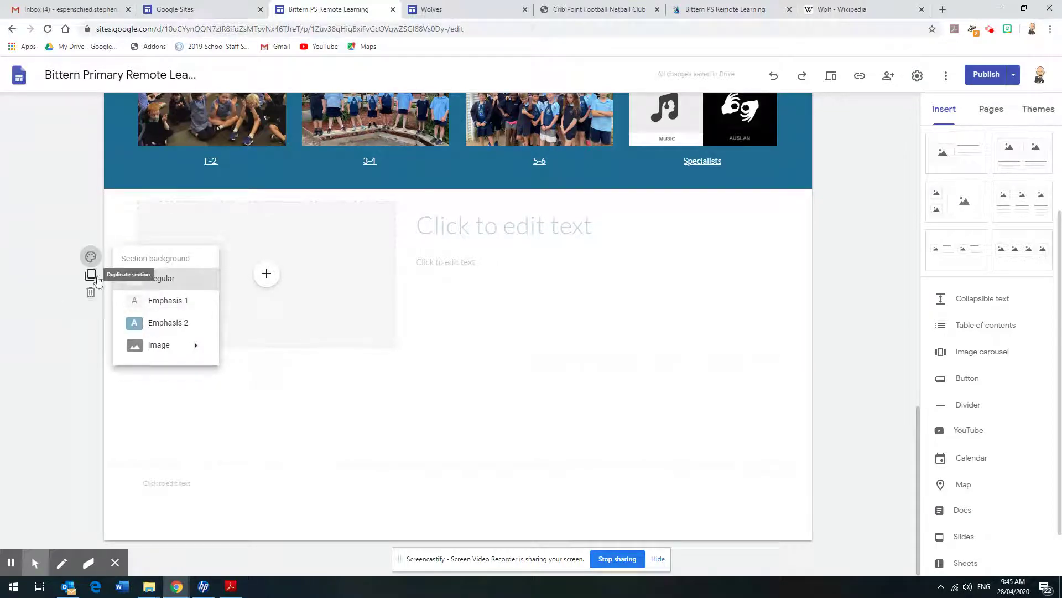
left_click(62, 346)
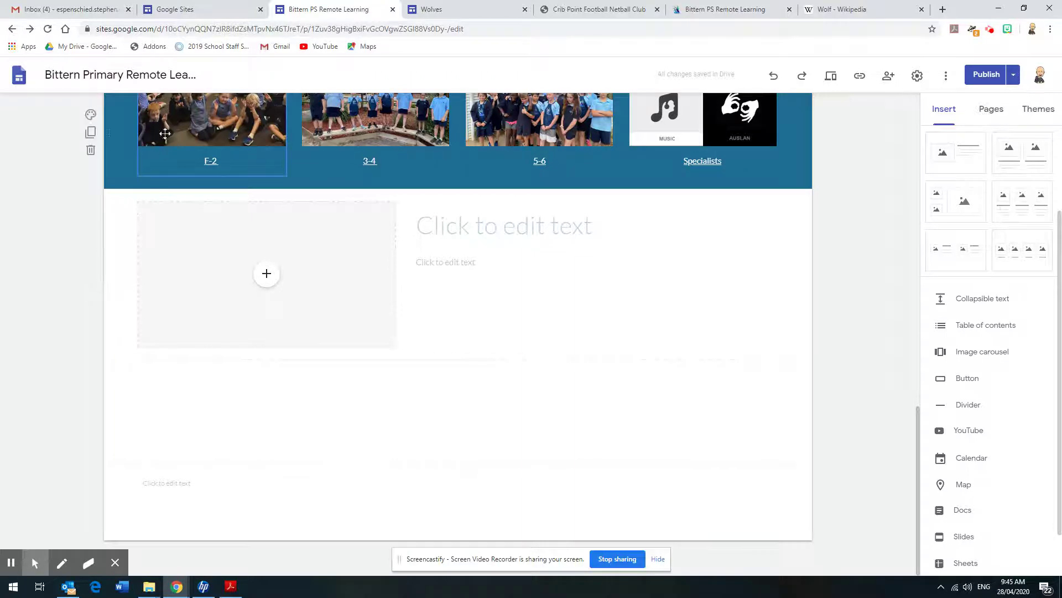
mouse_move(109, 273)
left_mouse_down()
mouse_move(116, 224)
mouse_move(110, 296)
mouse_move(105, 268)
left_mouse_up()
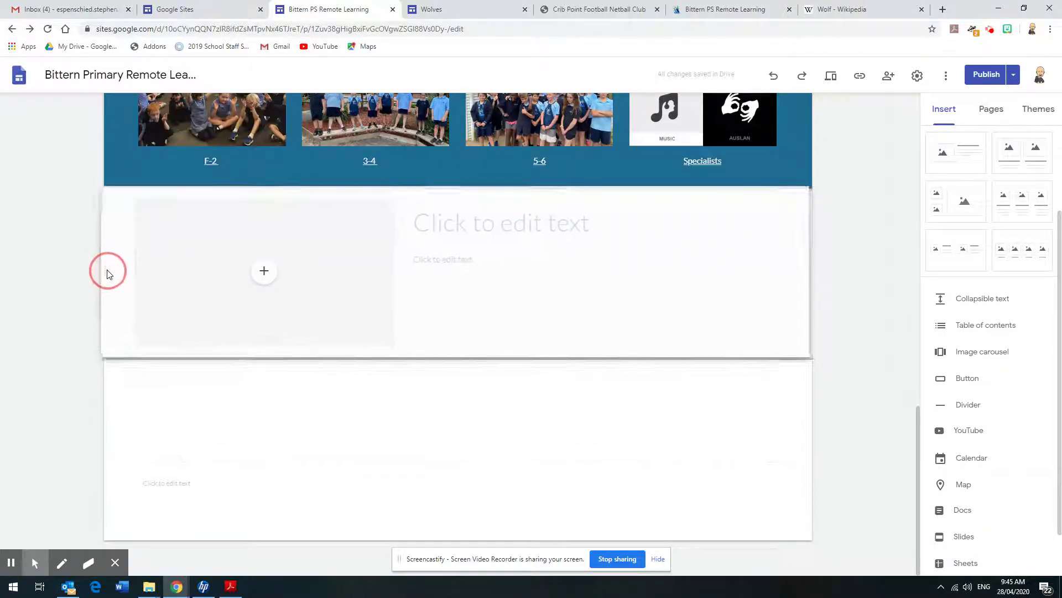
Click into the new section's title and view, then dismiss, the image placeholder choices
left_click(458, 233)
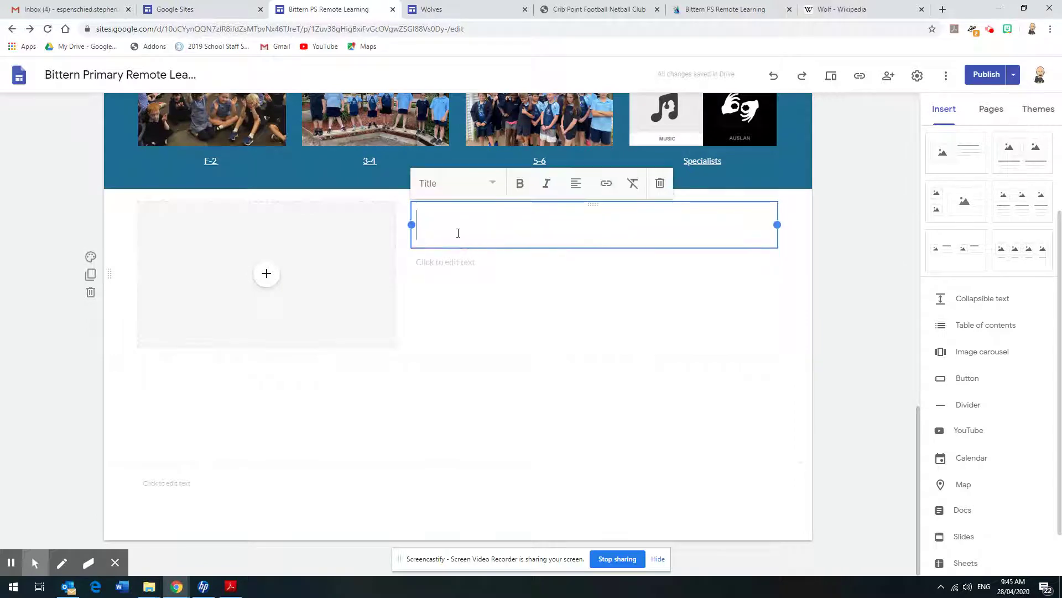
left_click(265, 277)
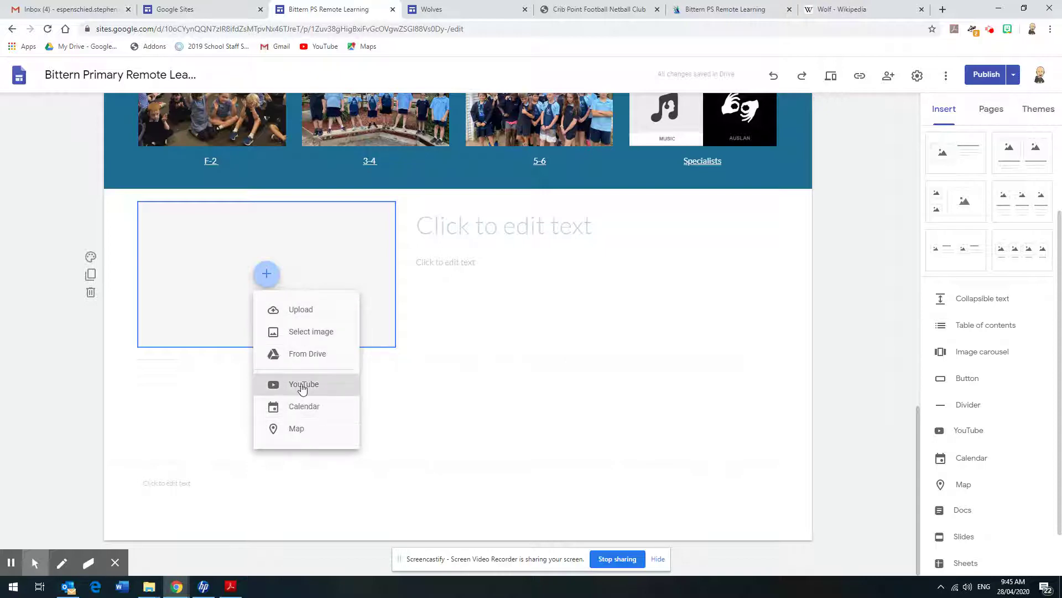
left_click(764, 379)
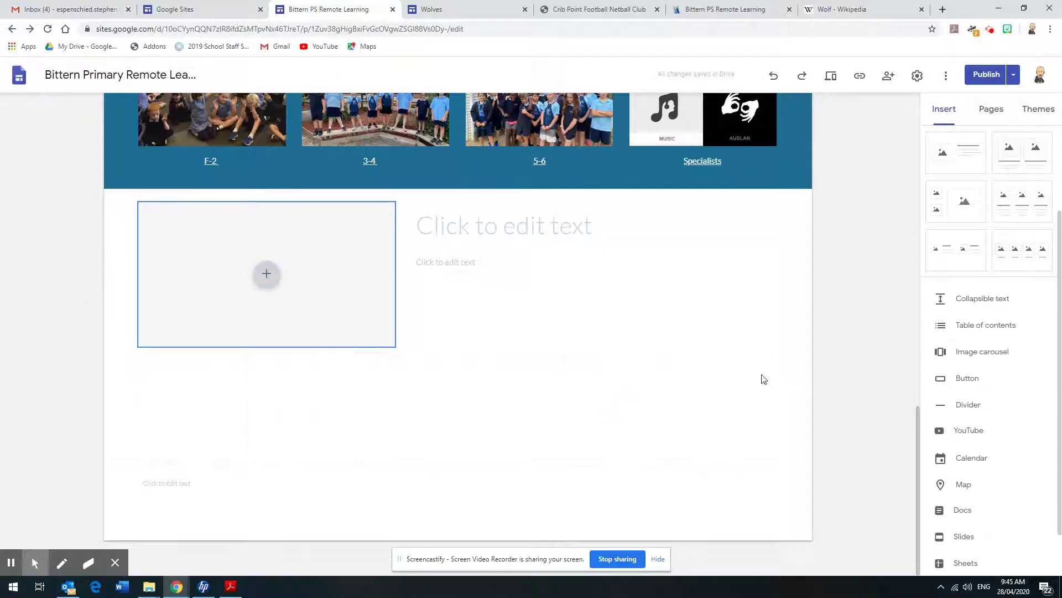
left_click(919, 415)
scroll(918, 415, "up", 10)
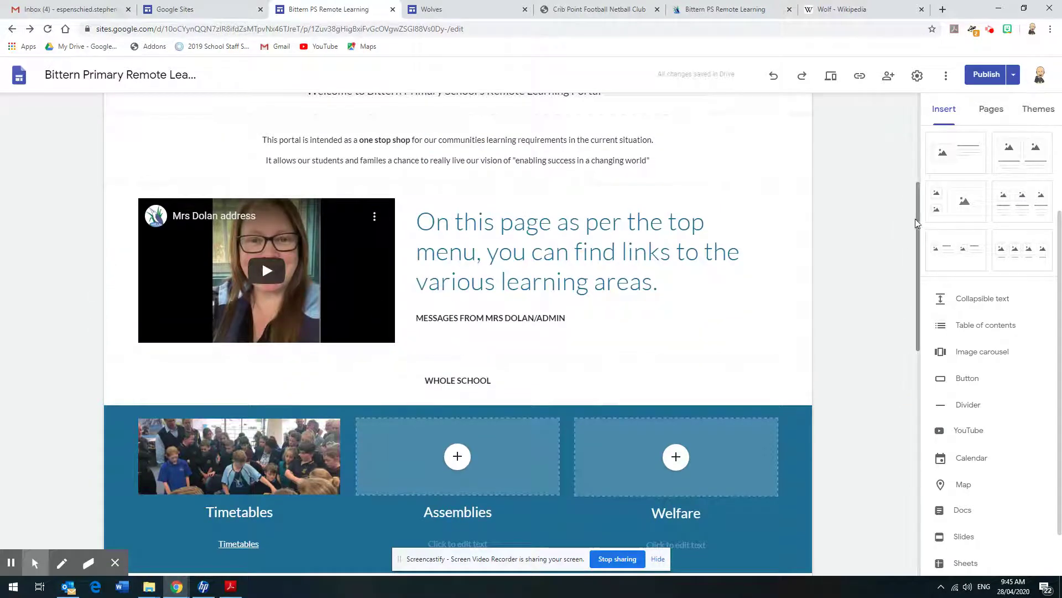
Try filling the image placeholder with a Map, then cancel and deselect it
left_click(919, 244)
left_click_drag(920, 277, 936, 485)
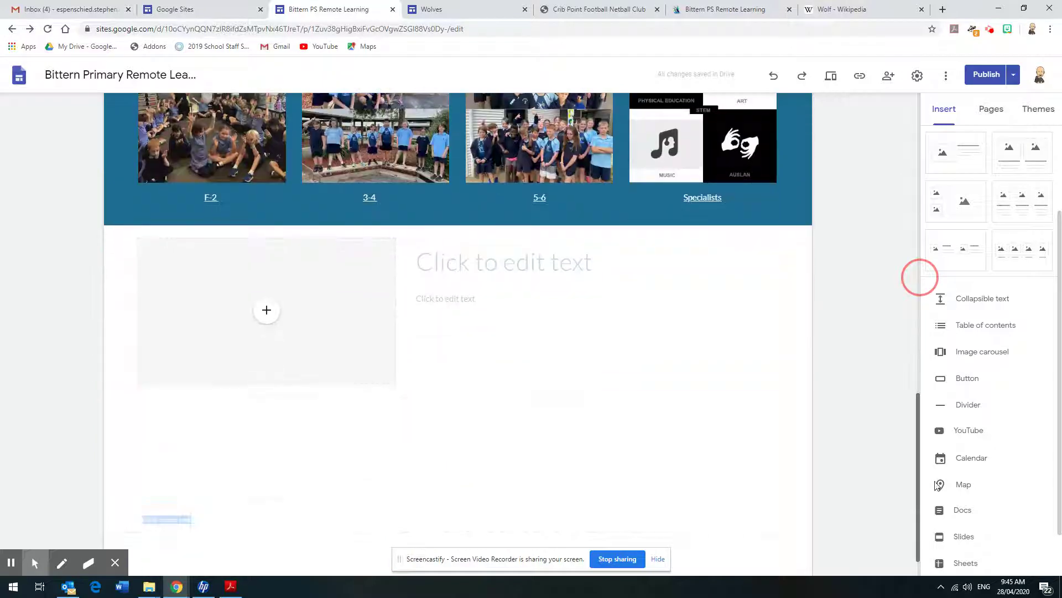
left_click(266, 310)
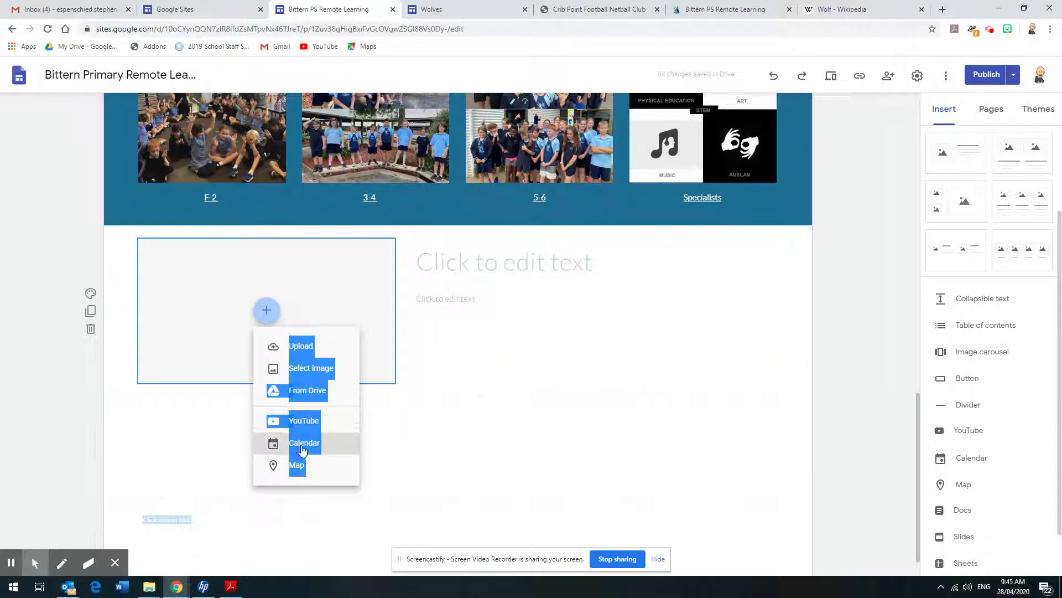
left_click(309, 464)
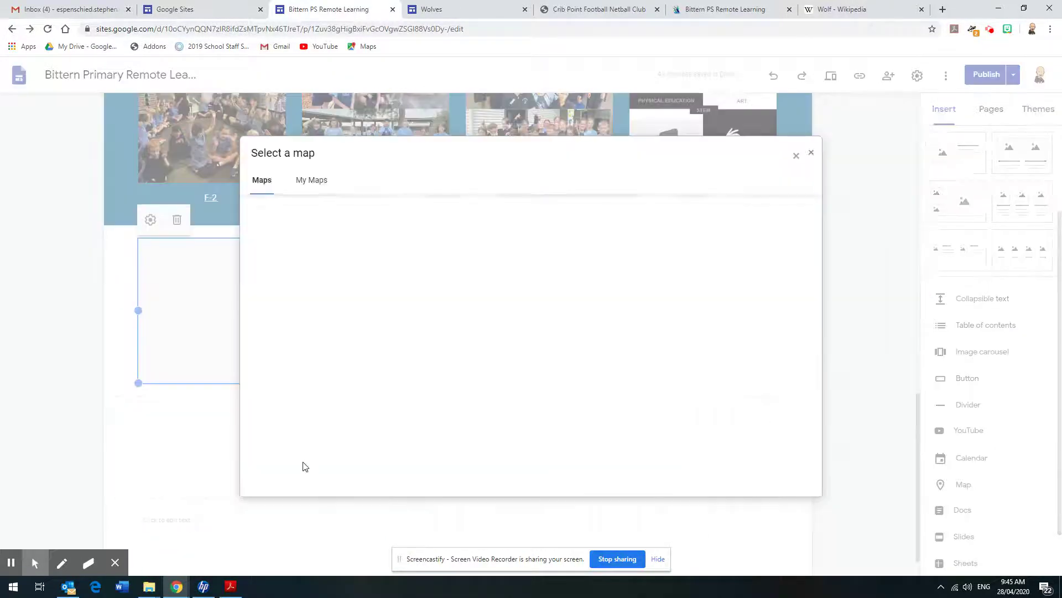
left_click(810, 153)
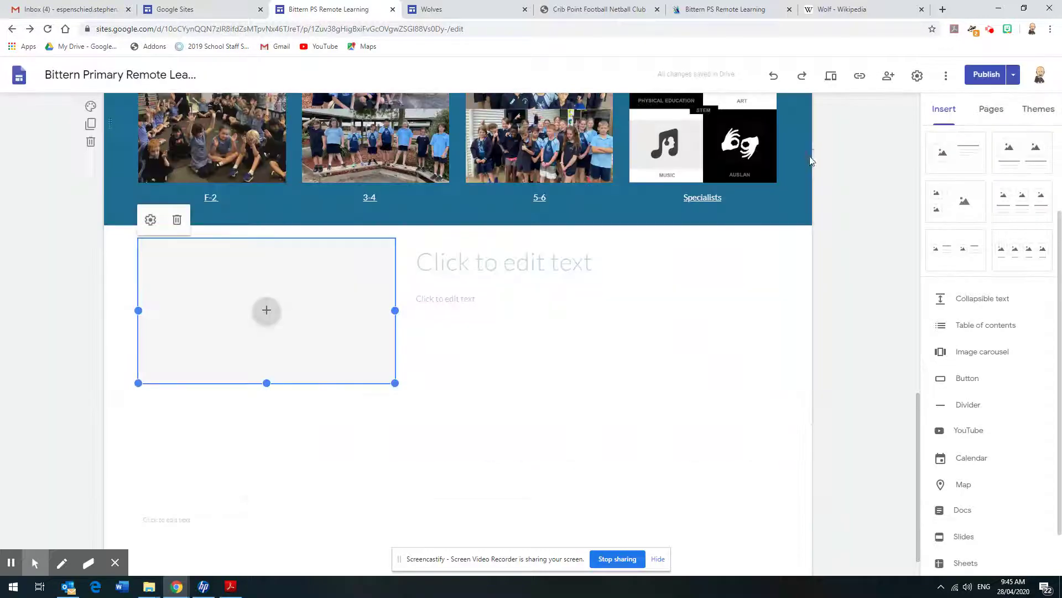
left_click(481, 368)
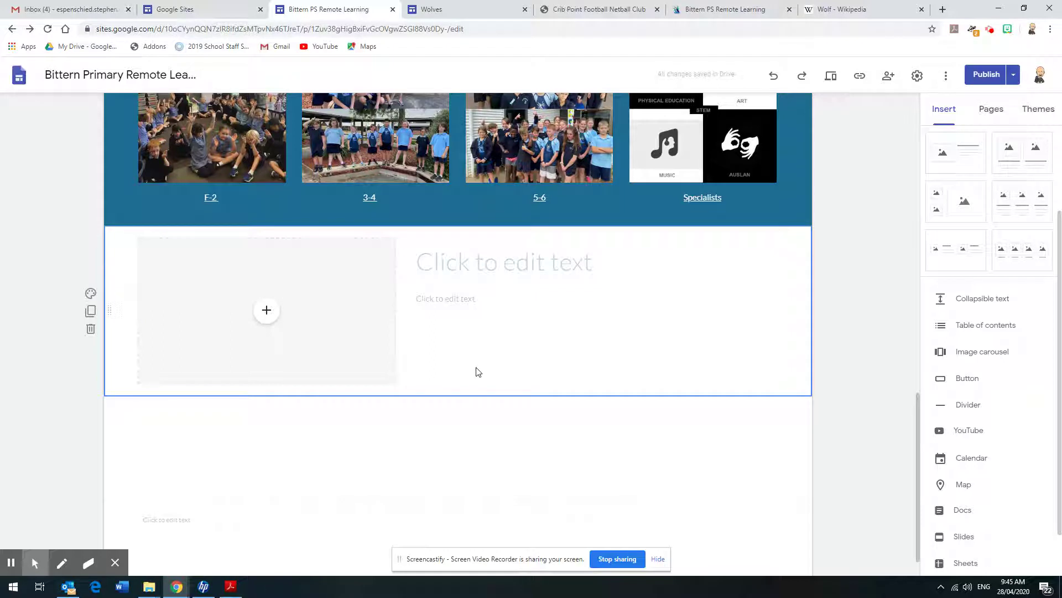
Select the image placeholder in the new section and delete it
double_click(509, 380)
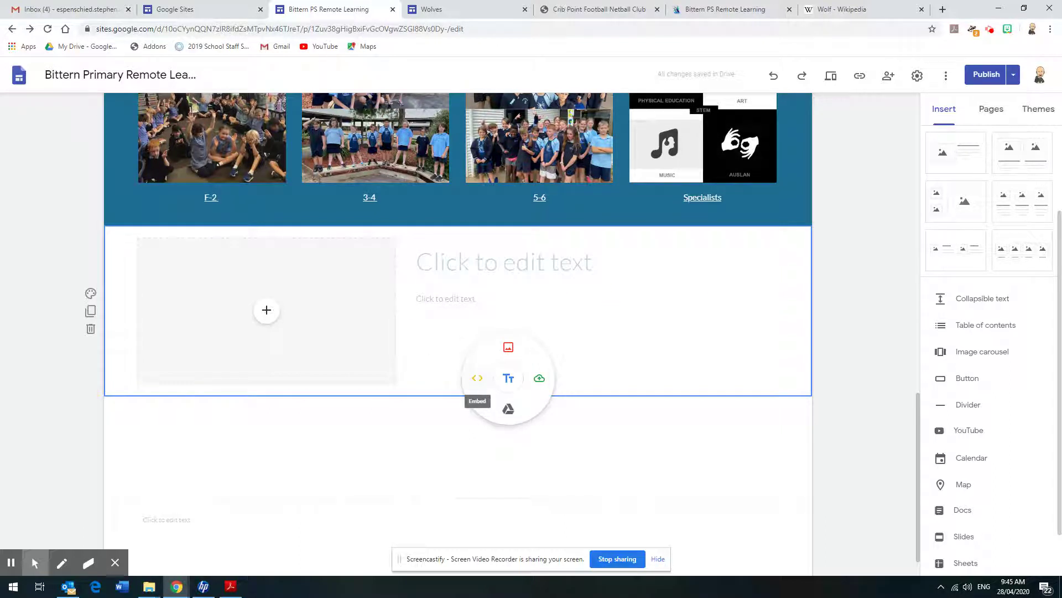
left_click(390, 244)
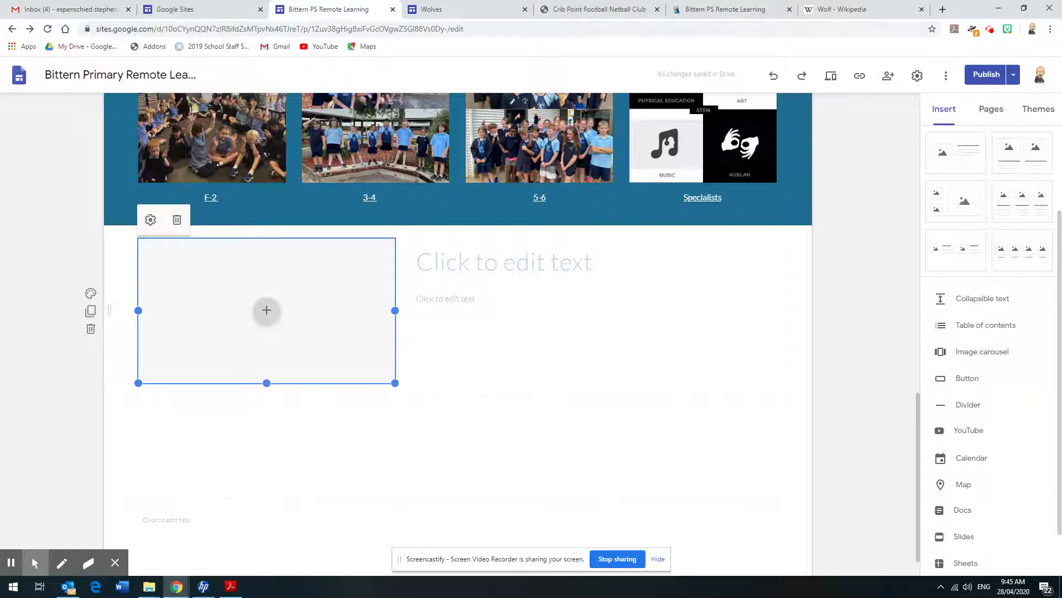
key("Delete")
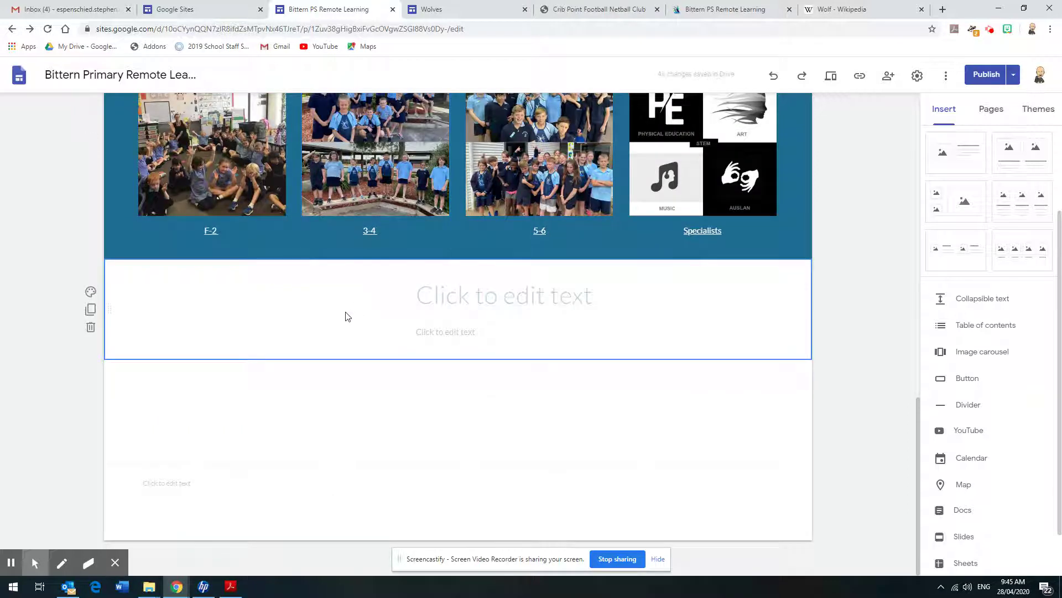
double_click(347, 315)
Cancel the web embed and delete the empty text section below Learning Communities
left_click(319, 311)
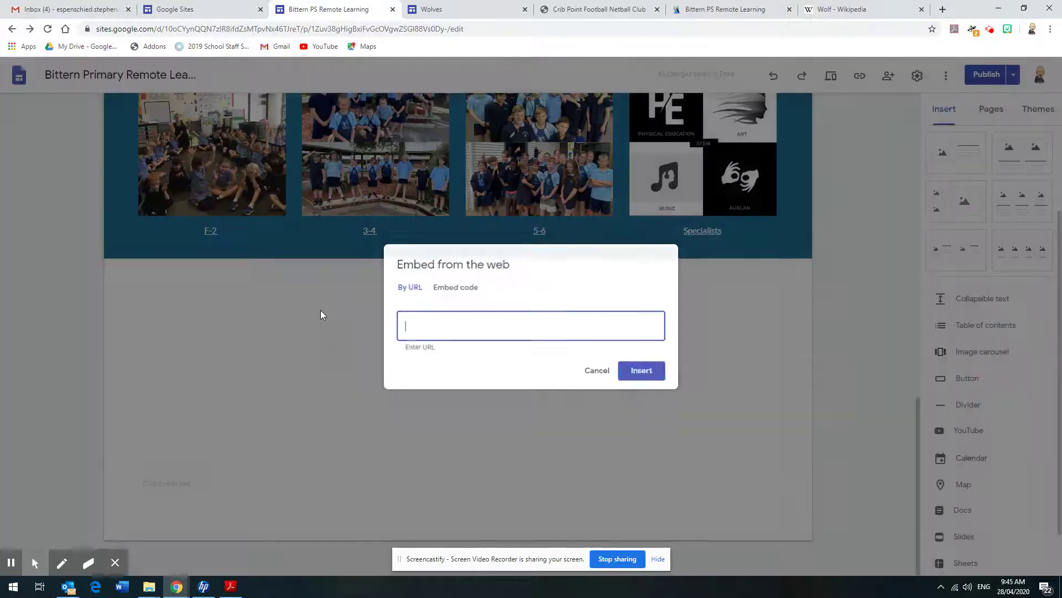
left_click(595, 374)
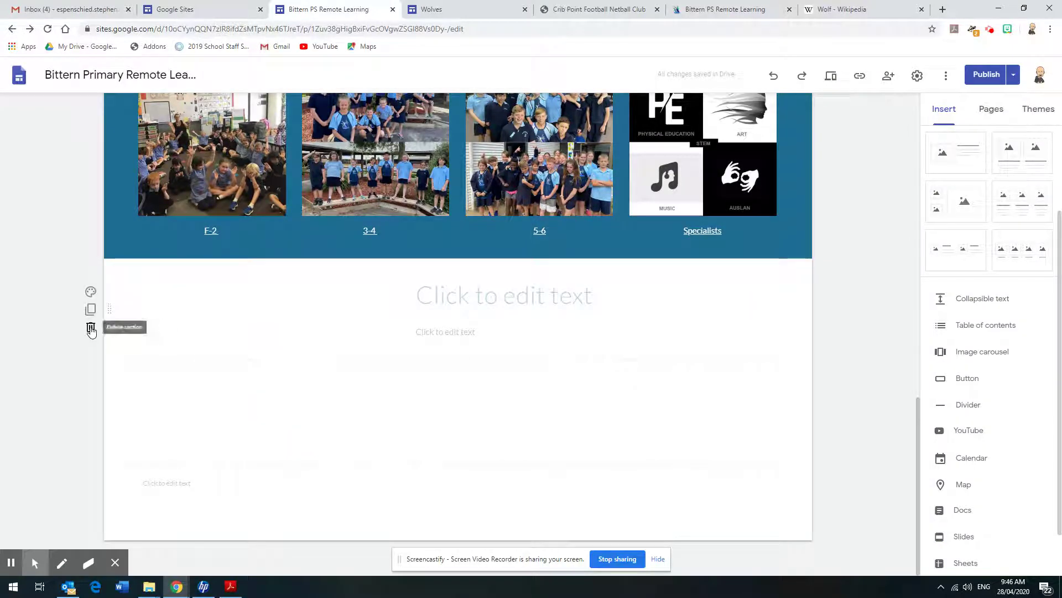
left_click(91, 328)
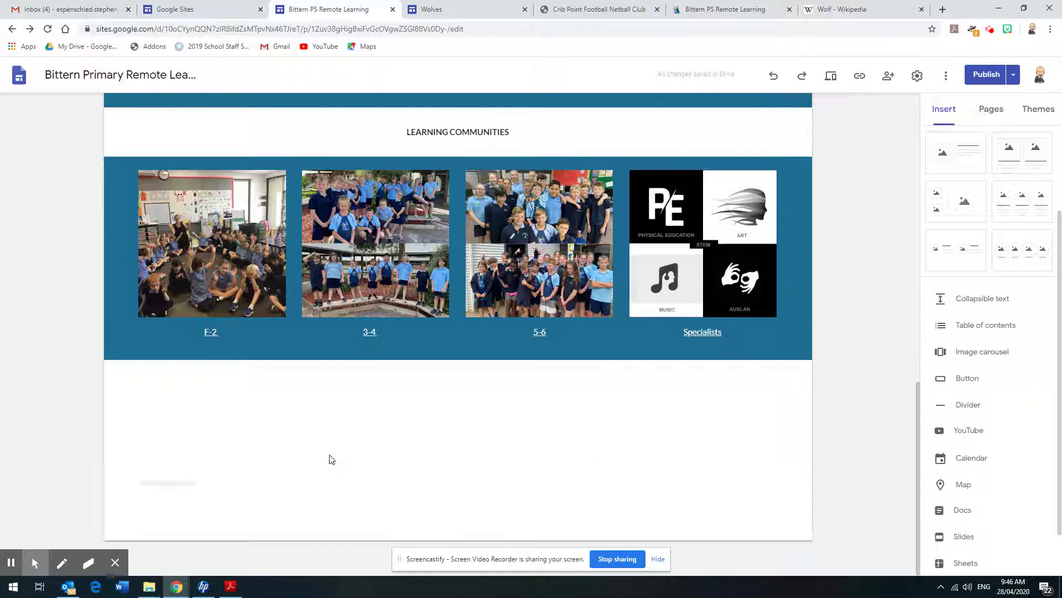
Scroll to the top of the Bittern portal page, then switch to the Wolves site
scroll(157, 371, "up", 10)
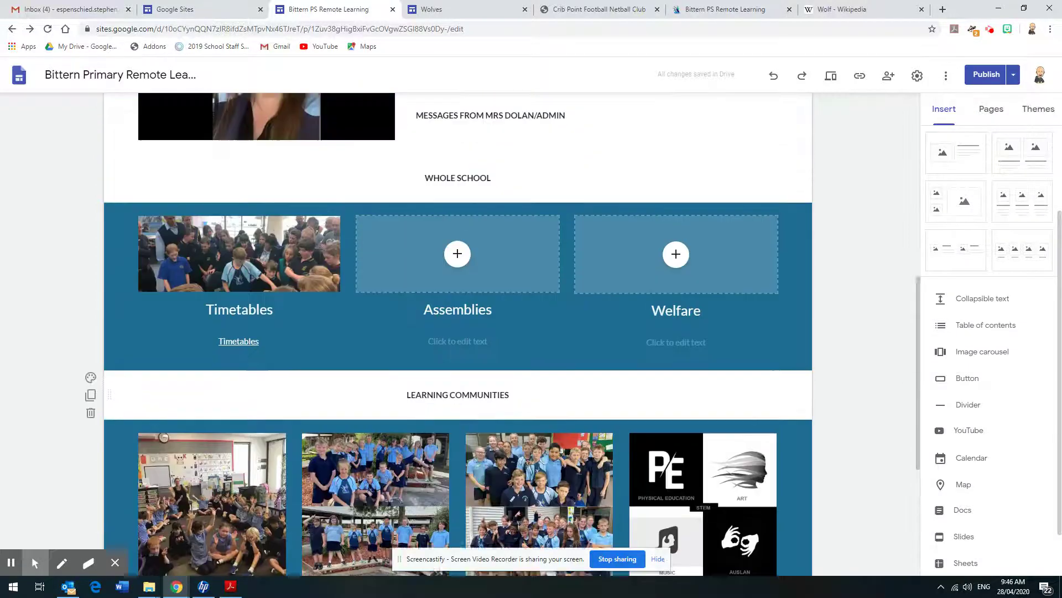
scroll(158, 371, "up", 3)
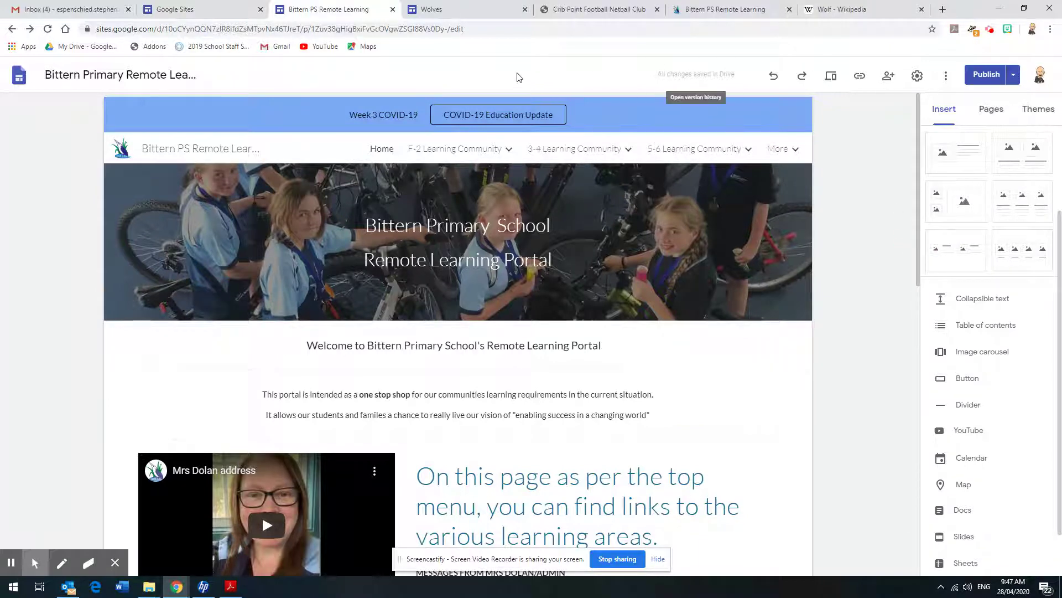
left_click(480, 18)
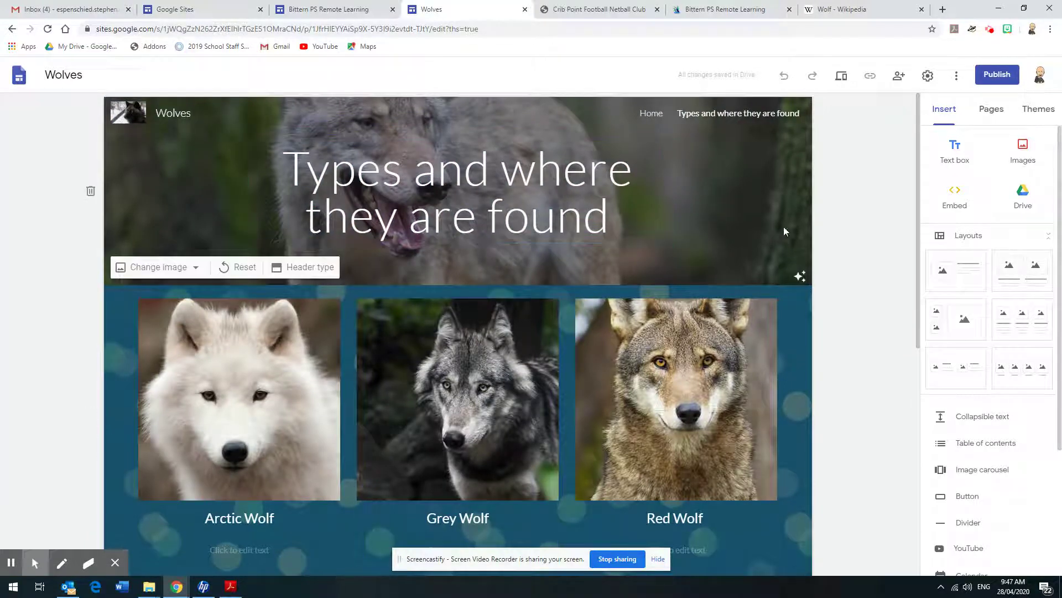
Scroll through the Wolves 'Types and where they are found' page, then go to Home
left_click_drag(921, 187, 910, 266)
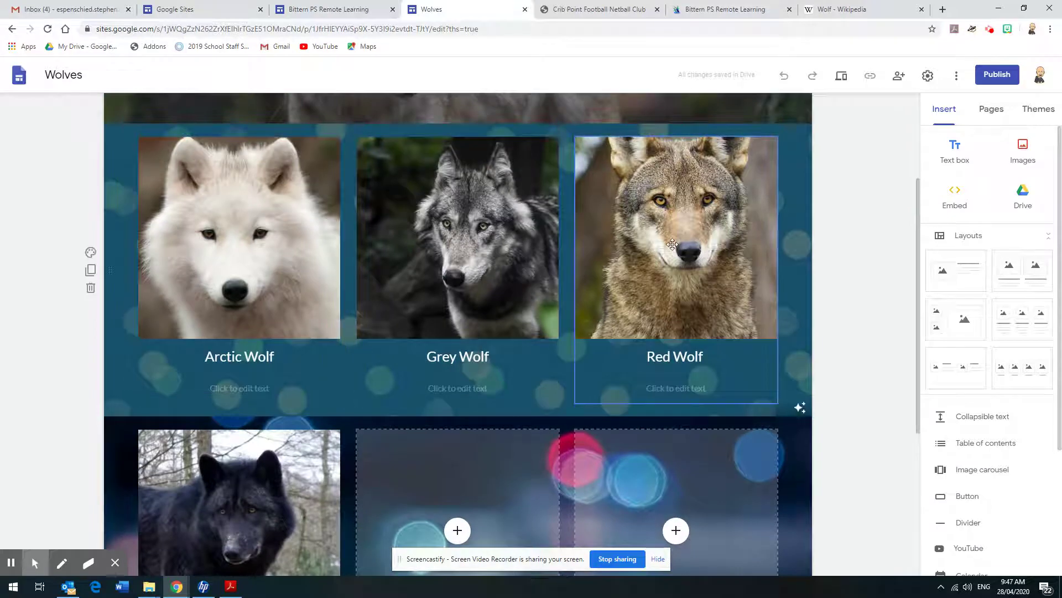
left_click_drag(918, 218, 881, 403)
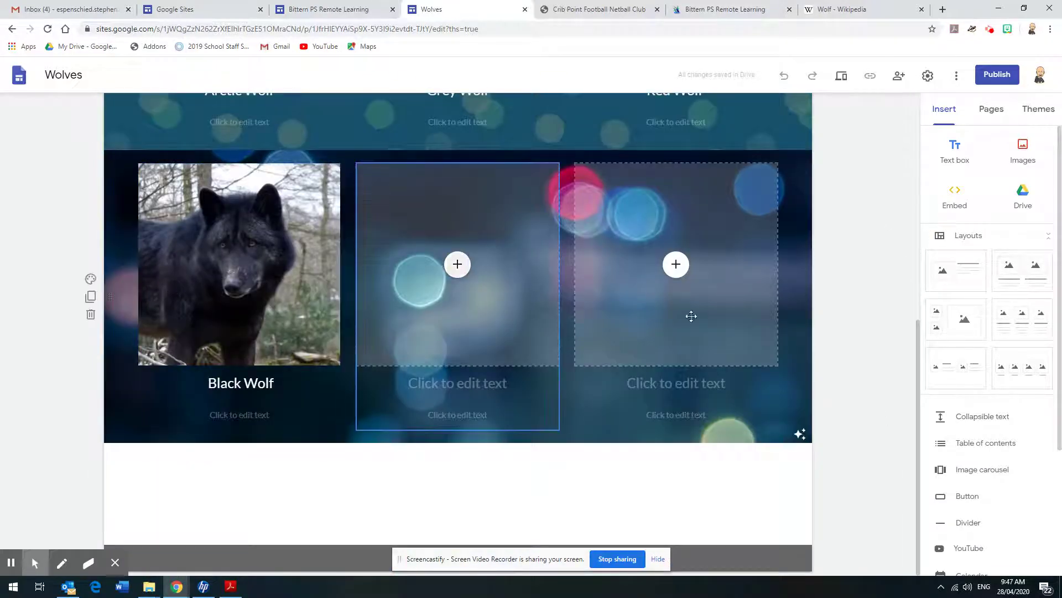
scroll(914, 334, "up", 5)
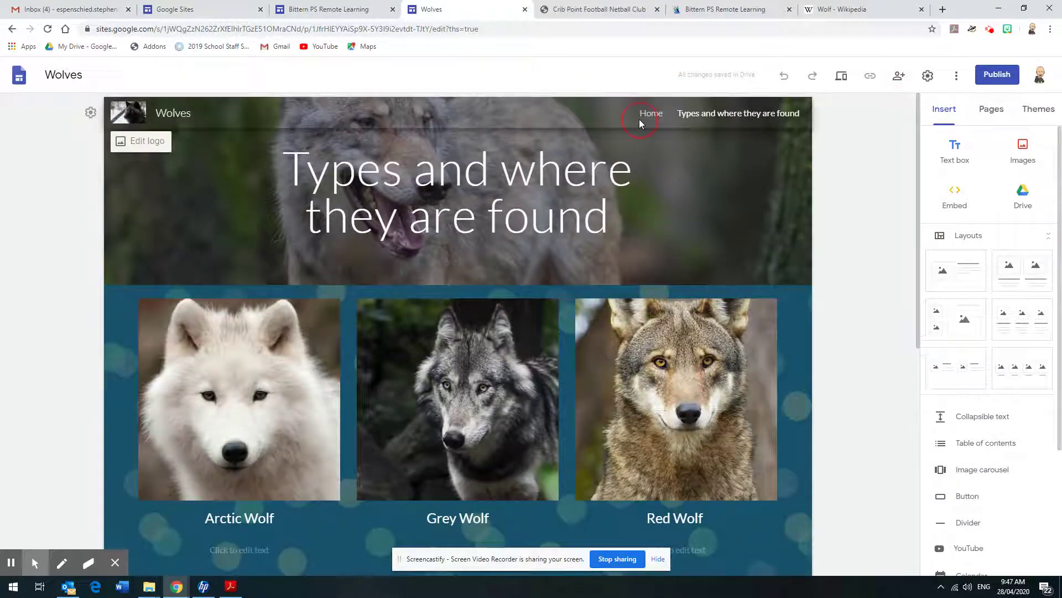
left_click(650, 114)
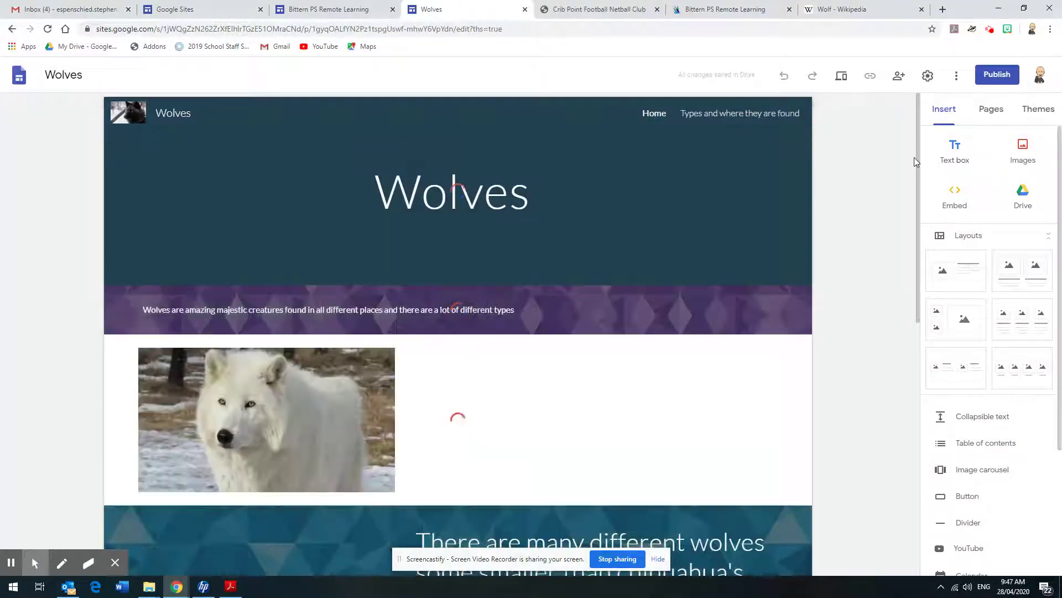
Browse the Wolves Home page's wolf sections, briefly check the Bittern tab, and return to the top
left_click_drag(918, 157, 920, 200)
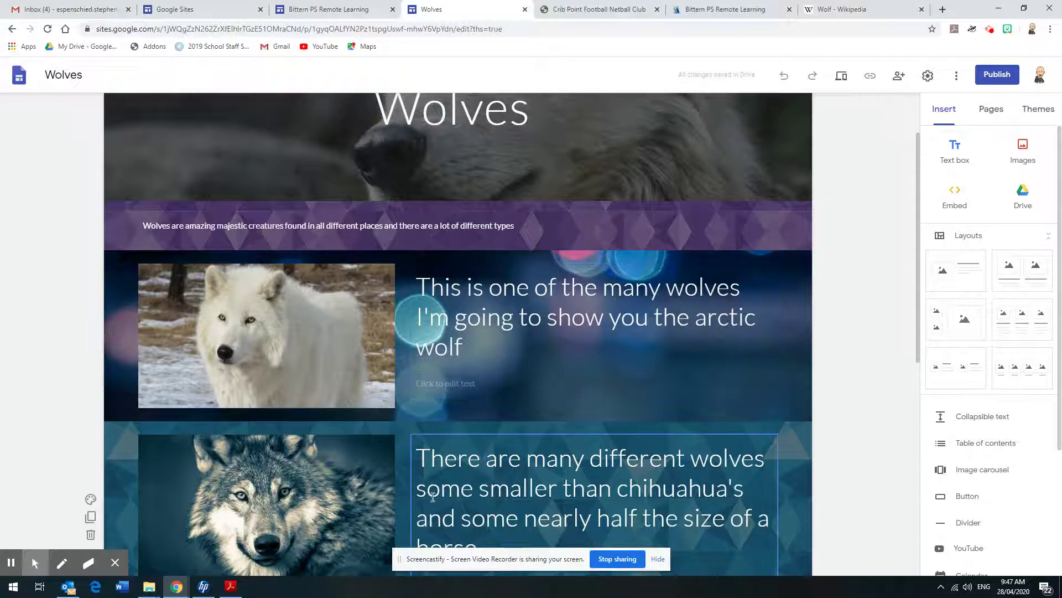
left_click_drag(918, 277, 942, 238)
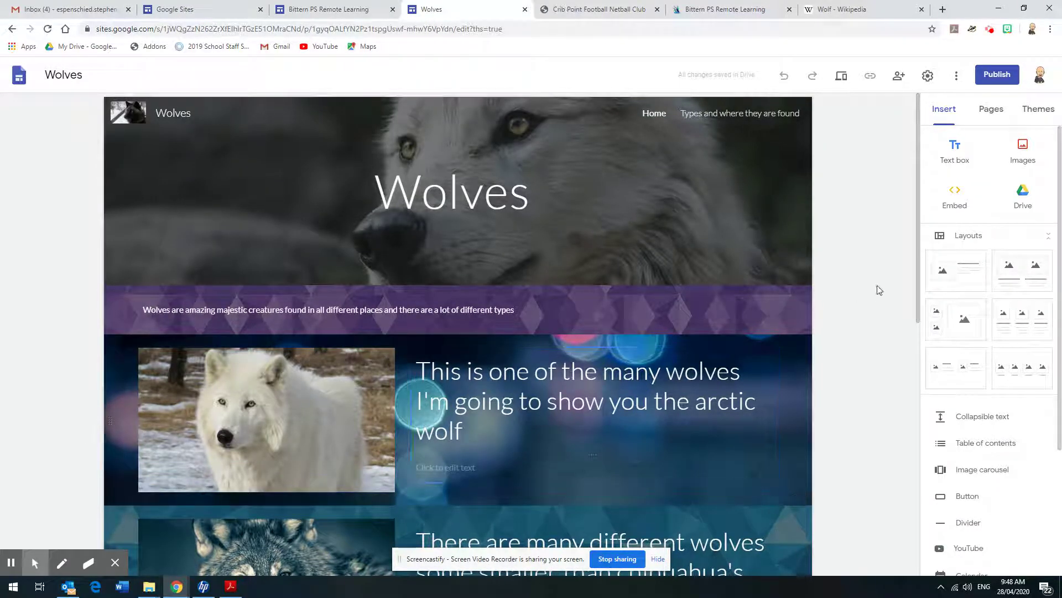
left_click_drag(918, 257, 917, 295)
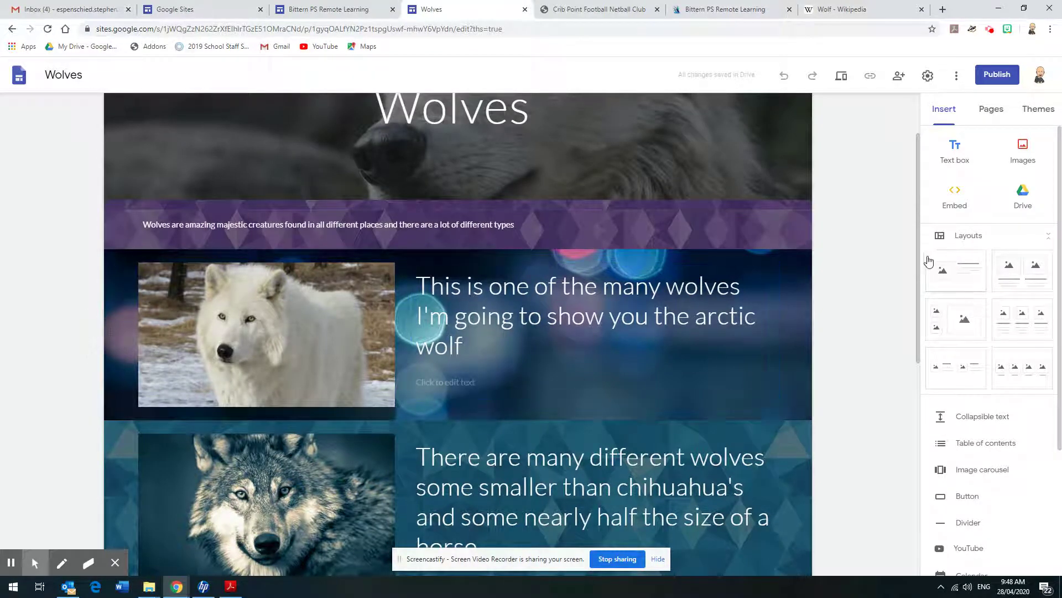
left_click_drag(917, 271, 923, 373)
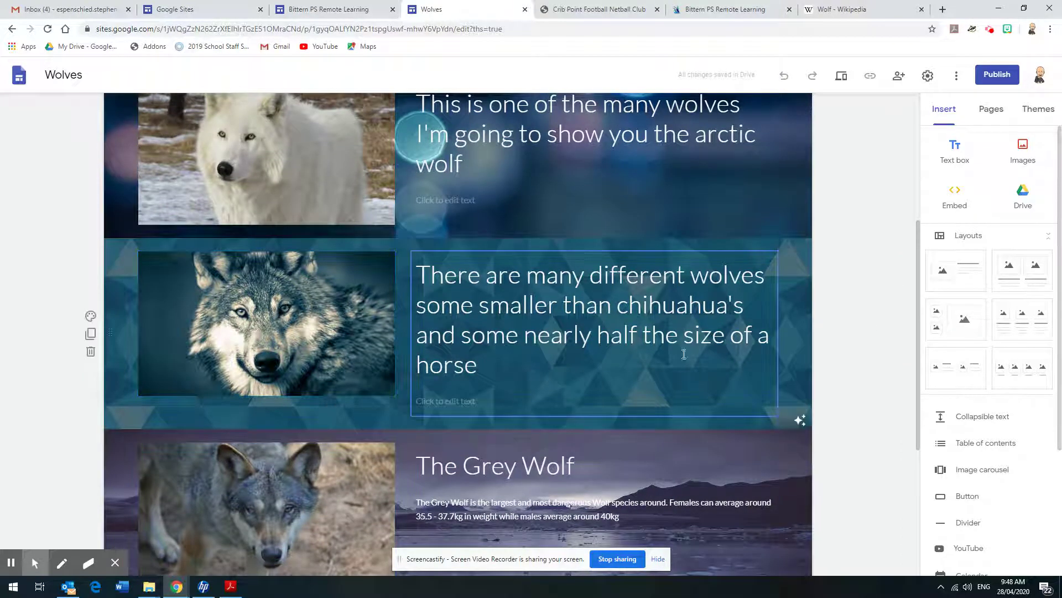
left_click(295, 11)
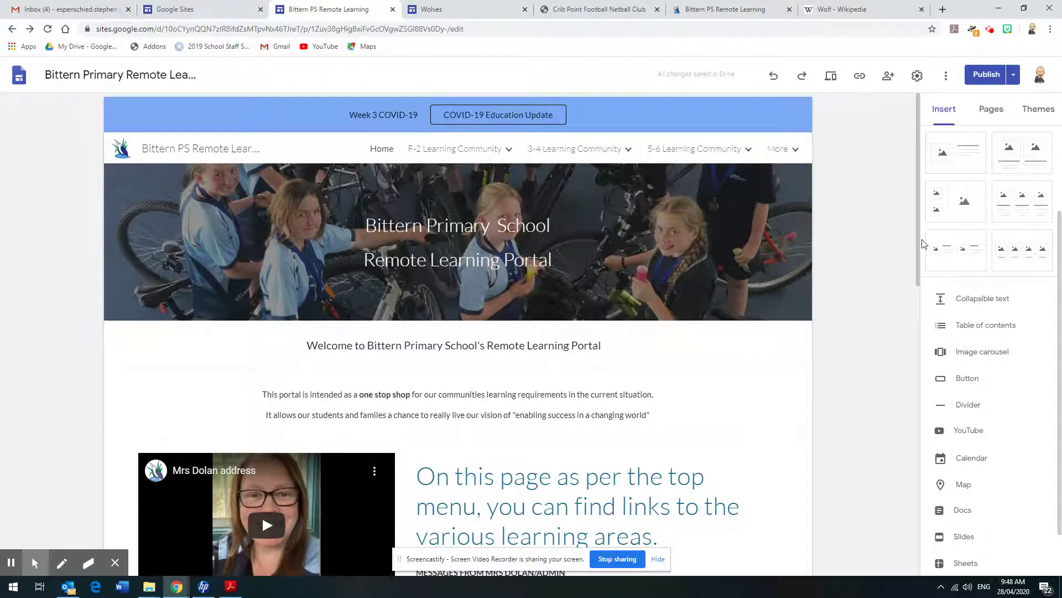
left_click(437, 16)
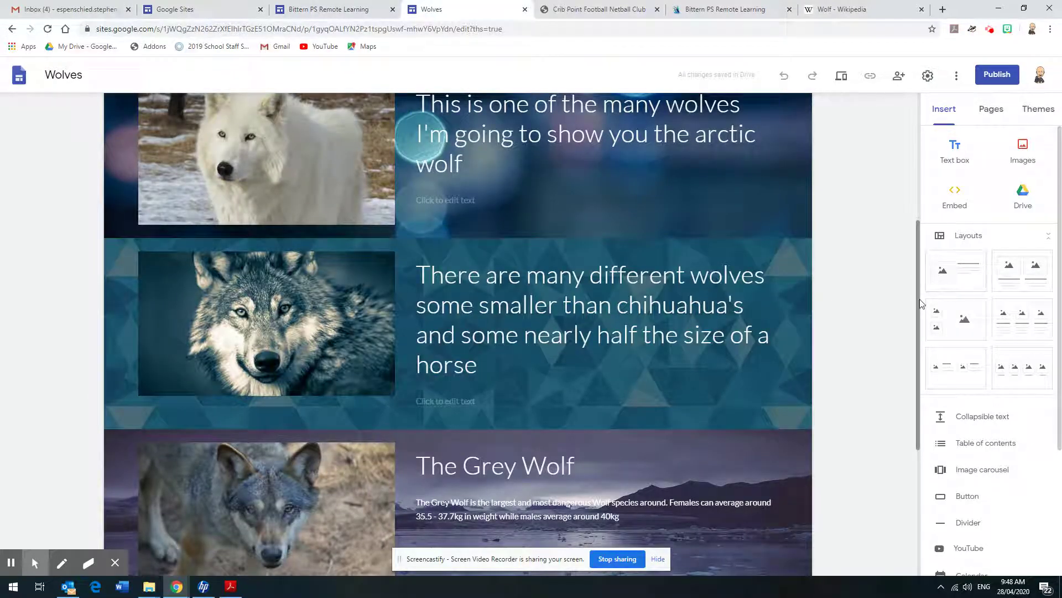
left_click_drag(919, 303, 894, 143)
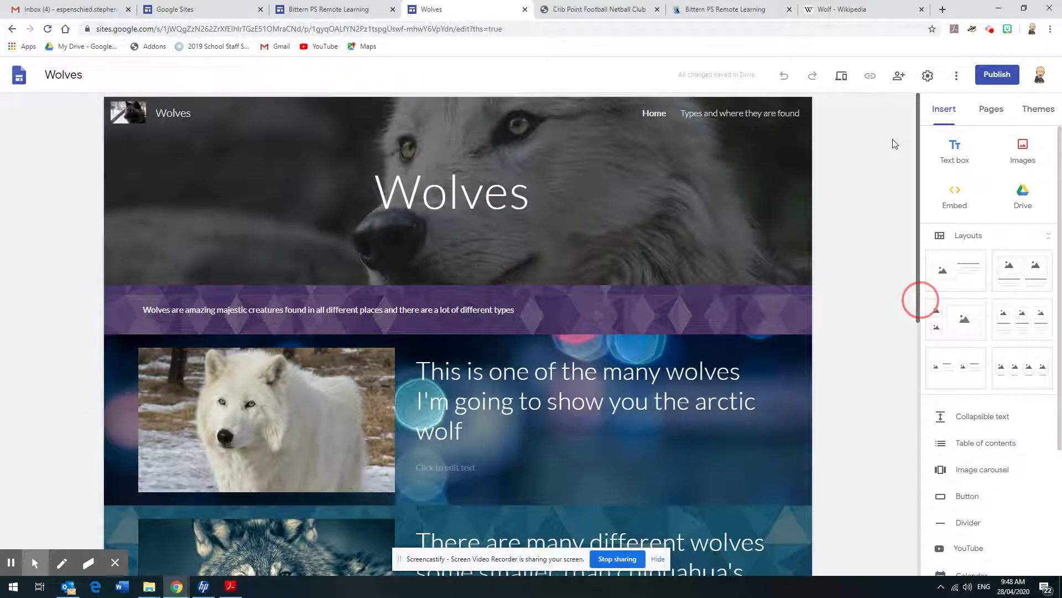
mouse_move(762, 220)
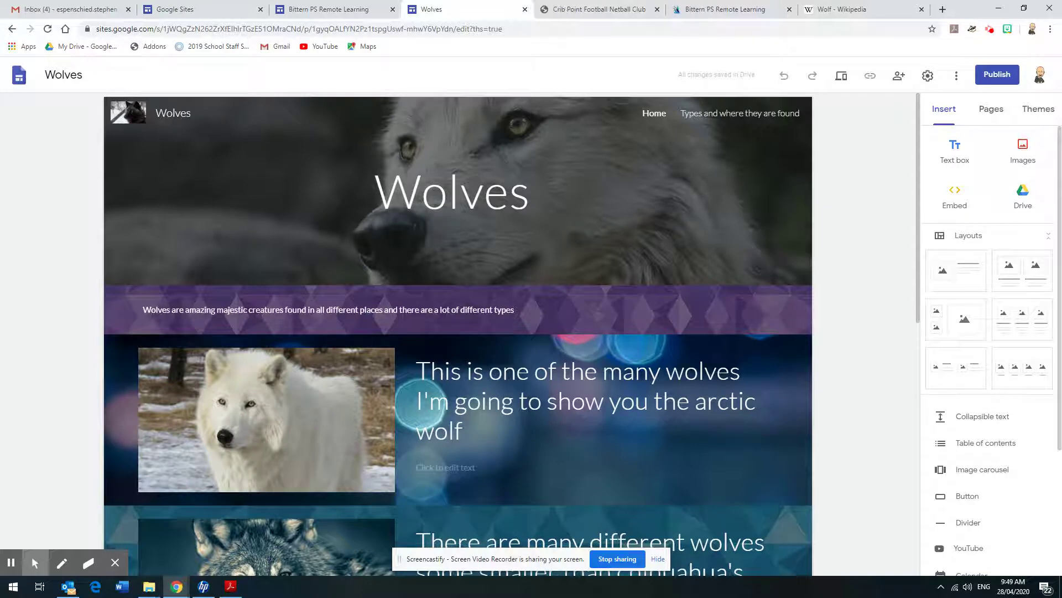
Go back to the Bittern PS Remote Learning editor and look over its F-2, 3-4 and 5-6 menus
left_click(309, 17)
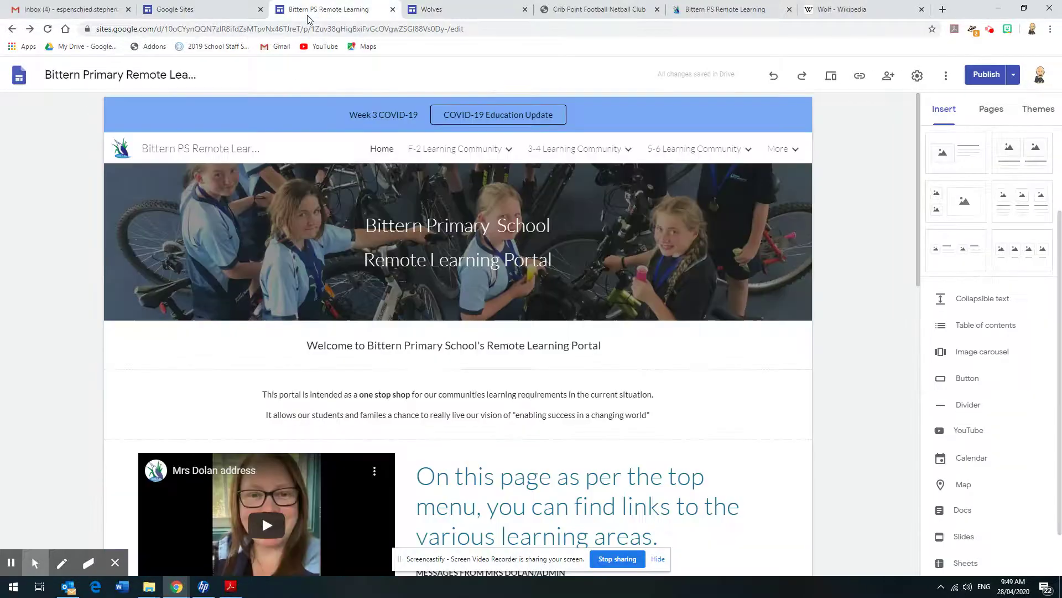
mouse_move(427, 147)
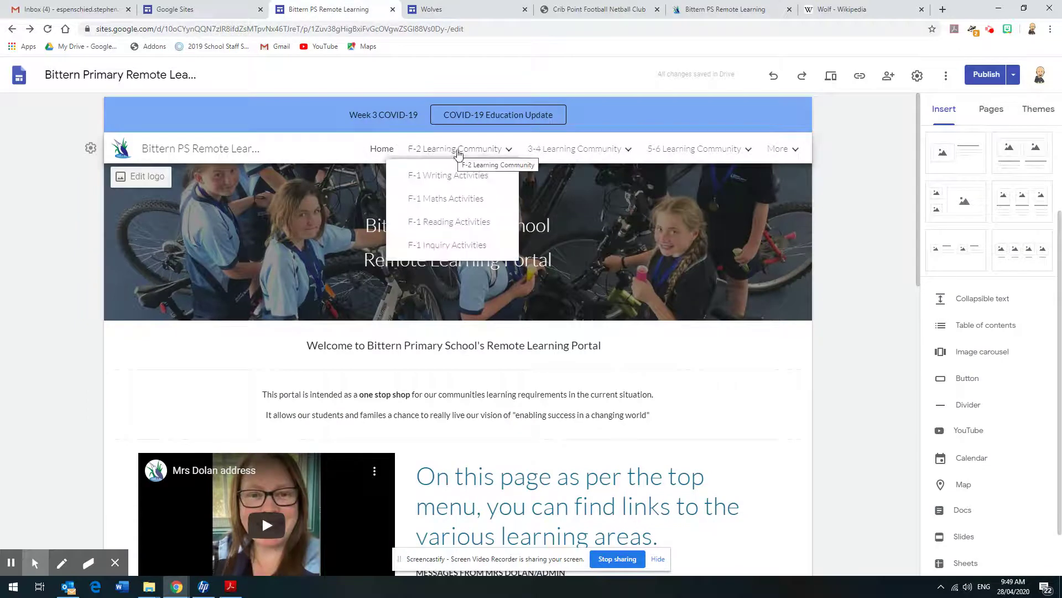
mouse_move(699, 152)
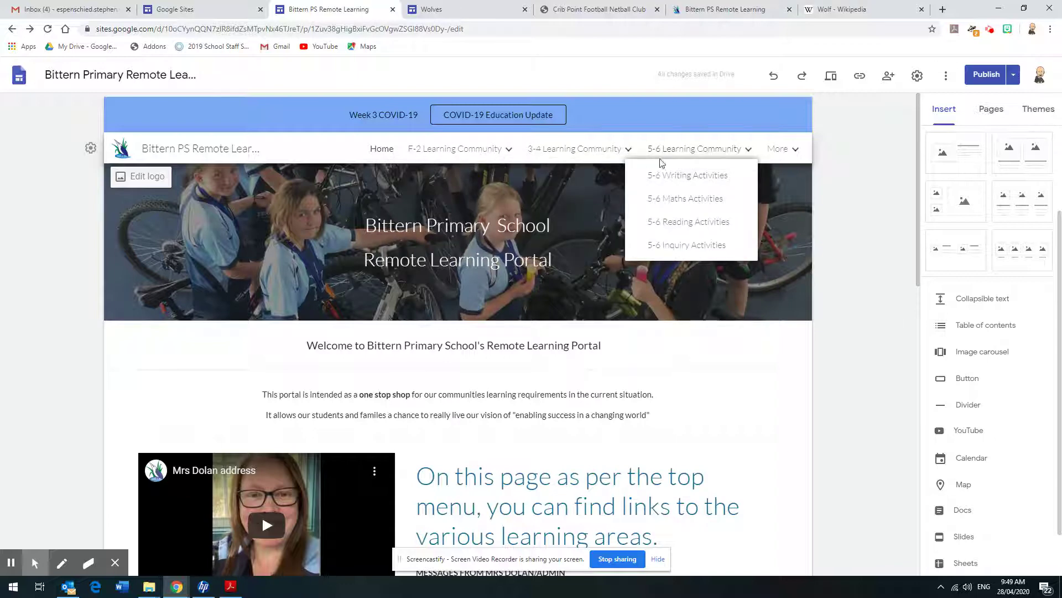
Show the 'Rough menu plan - Bittern PS portal.pdf' in Acrobat Reader
left_click(232, 590)
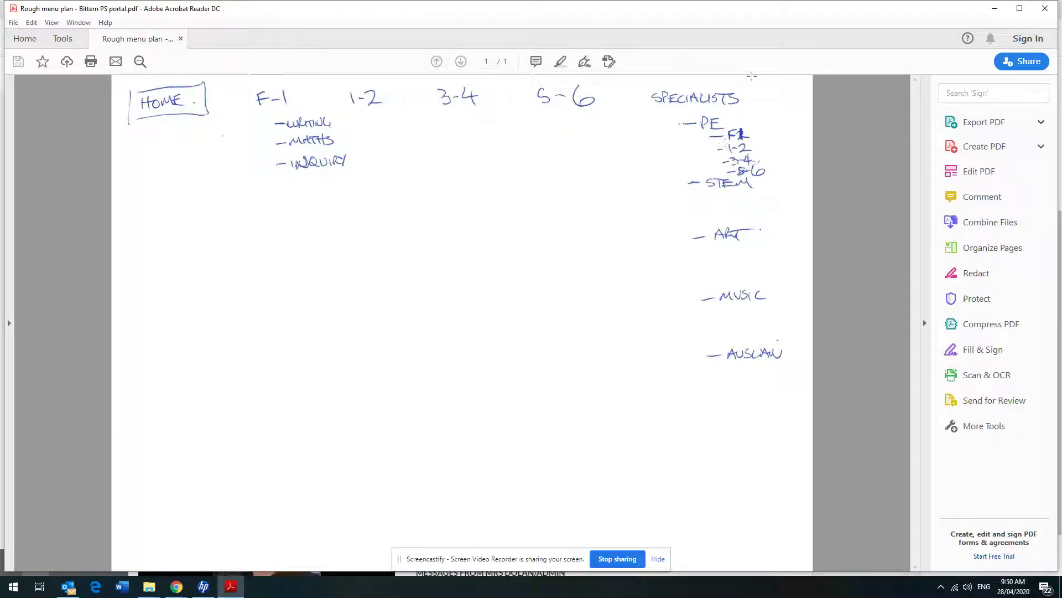
Minimize the PDF and expand More > Specialists > PE to view its F-1, 1-2, 3-4, 5-6 subpages
left_click(995, 8)
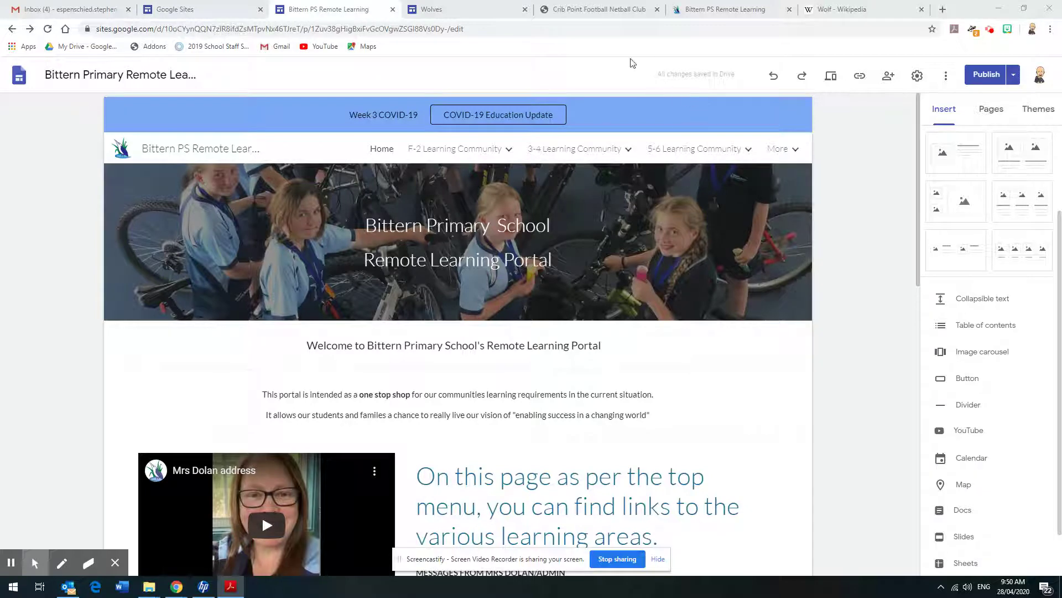
mouse_move(450, 161)
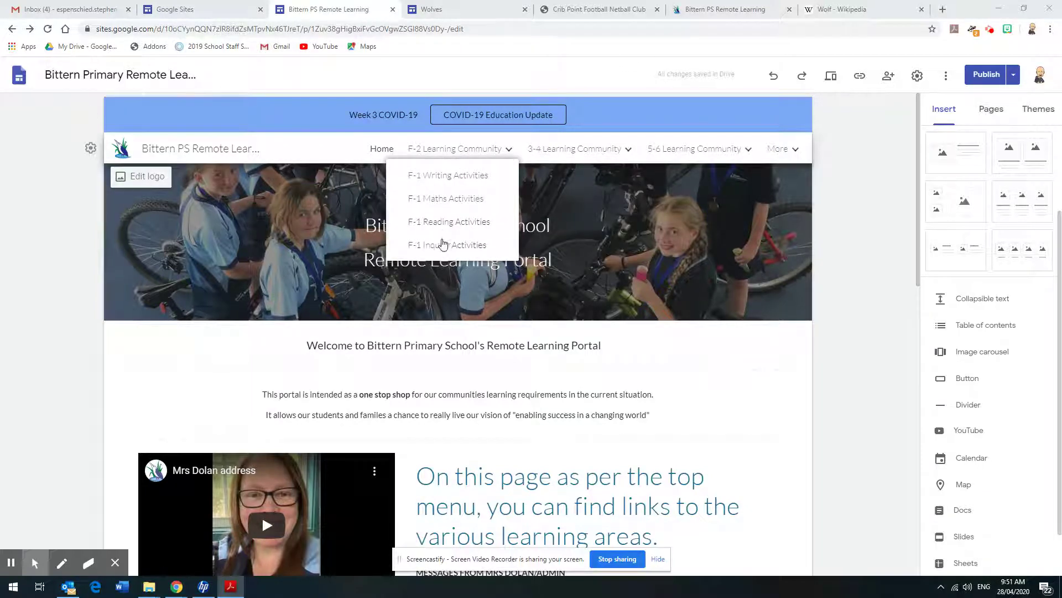
mouse_move(667, 153)
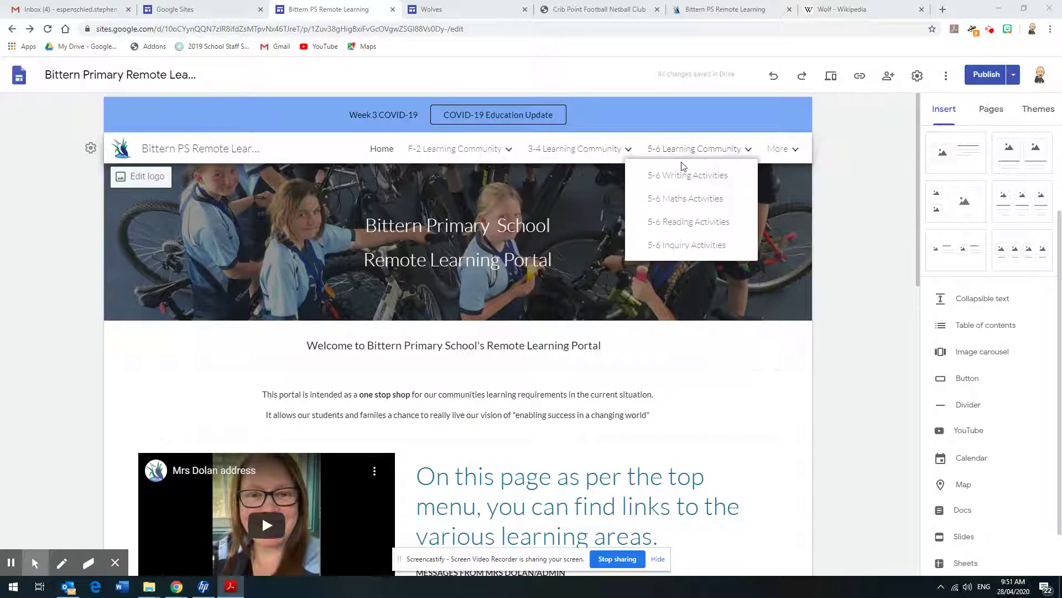
left_click(796, 149)
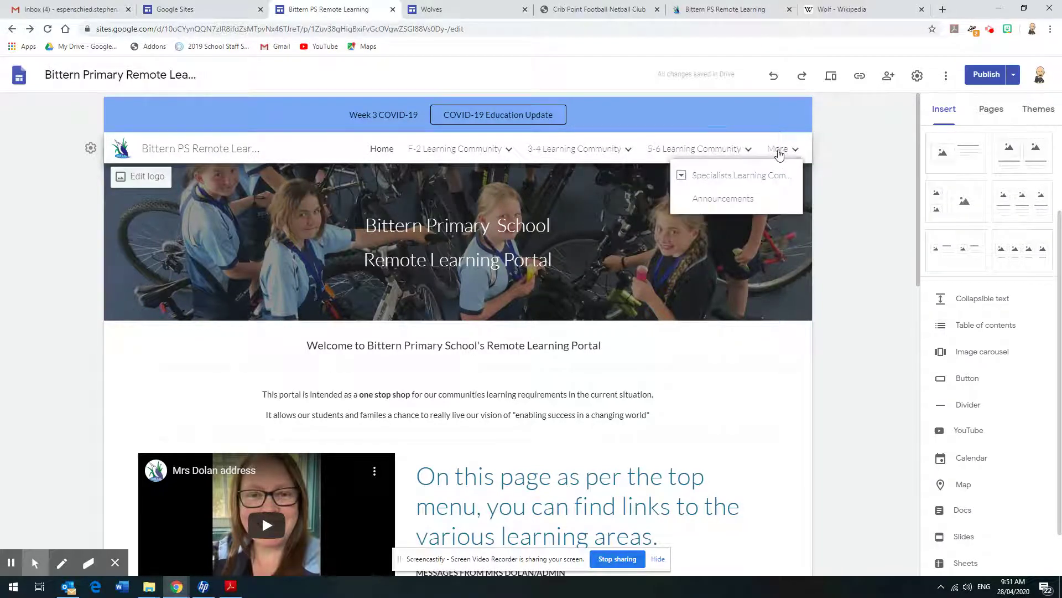
left_click(682, 176)
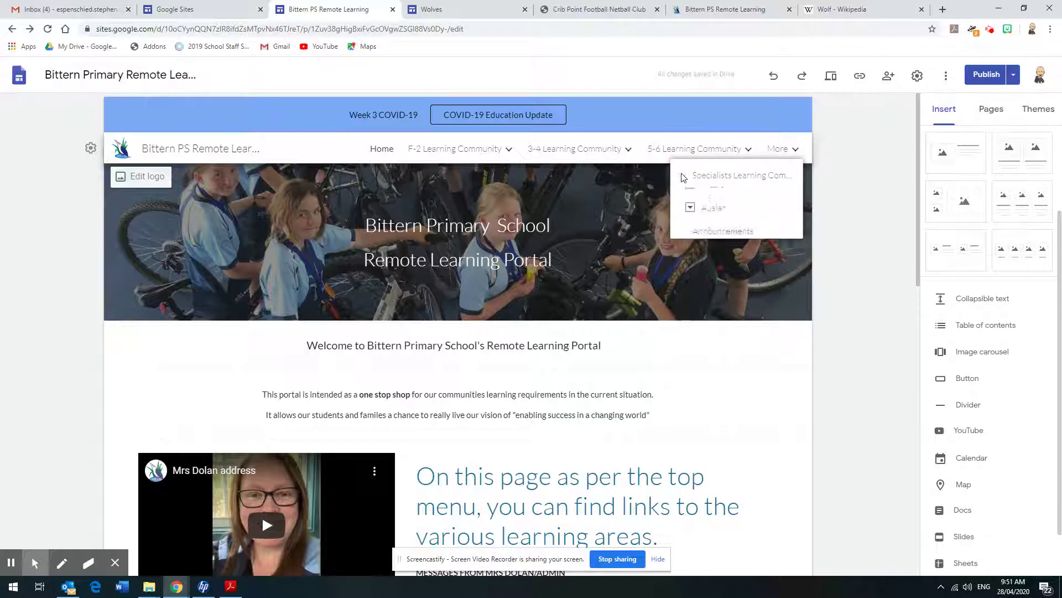
left_click(691, 199)
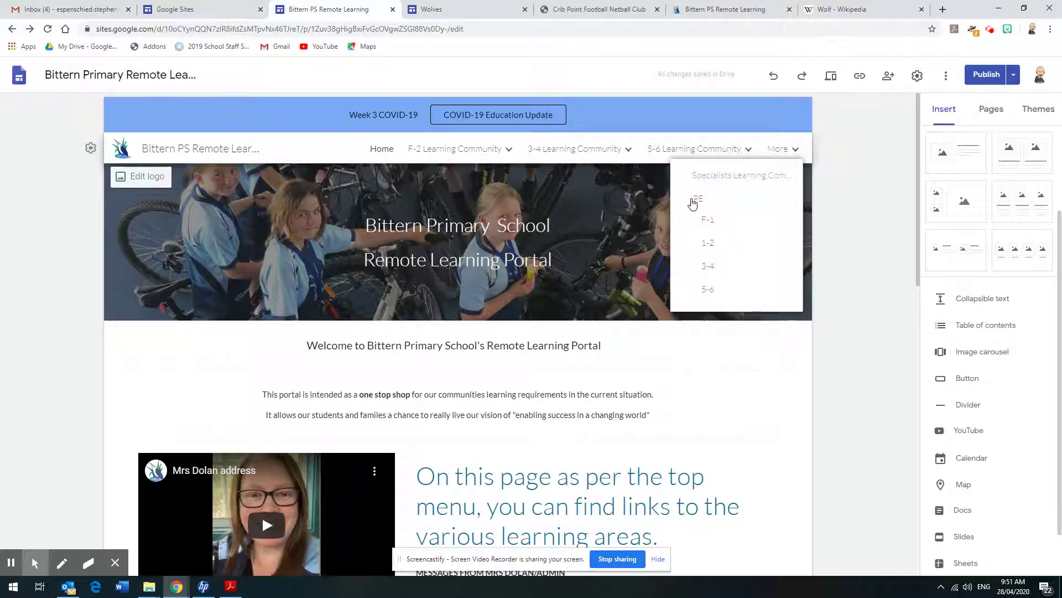
left_click(875, 260)
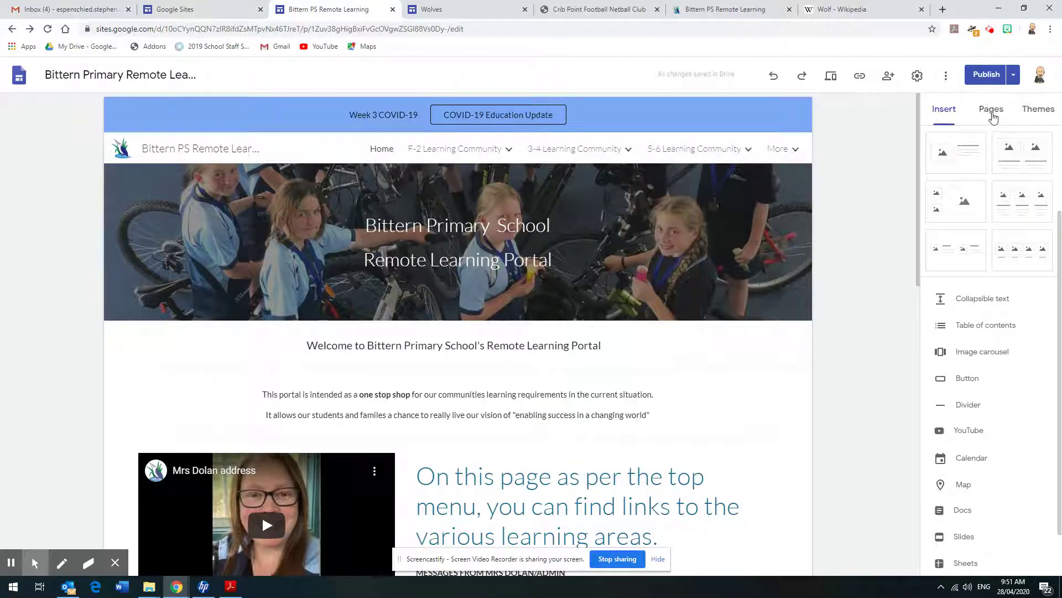
In the Pages panel, create an Untitled page and then delete it
left_click(991, 111)
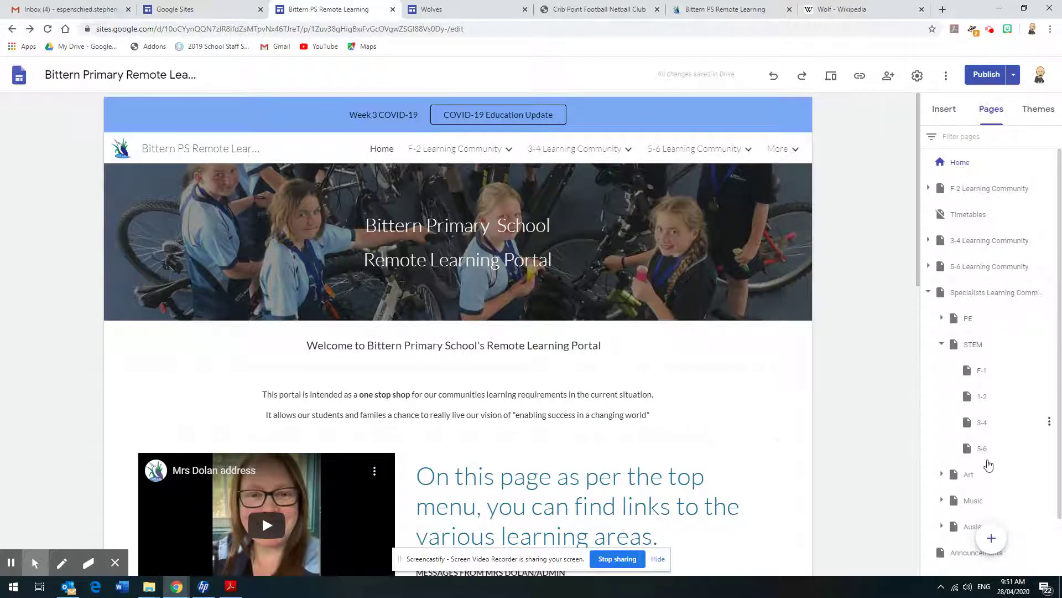
mouse_move(991, 539)
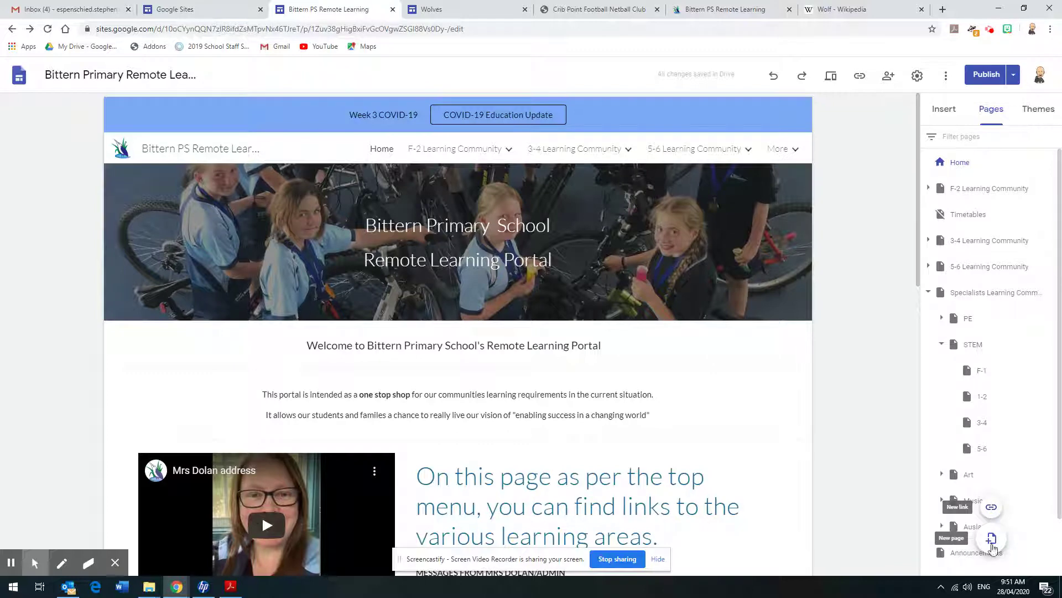
left_click(992, 545)
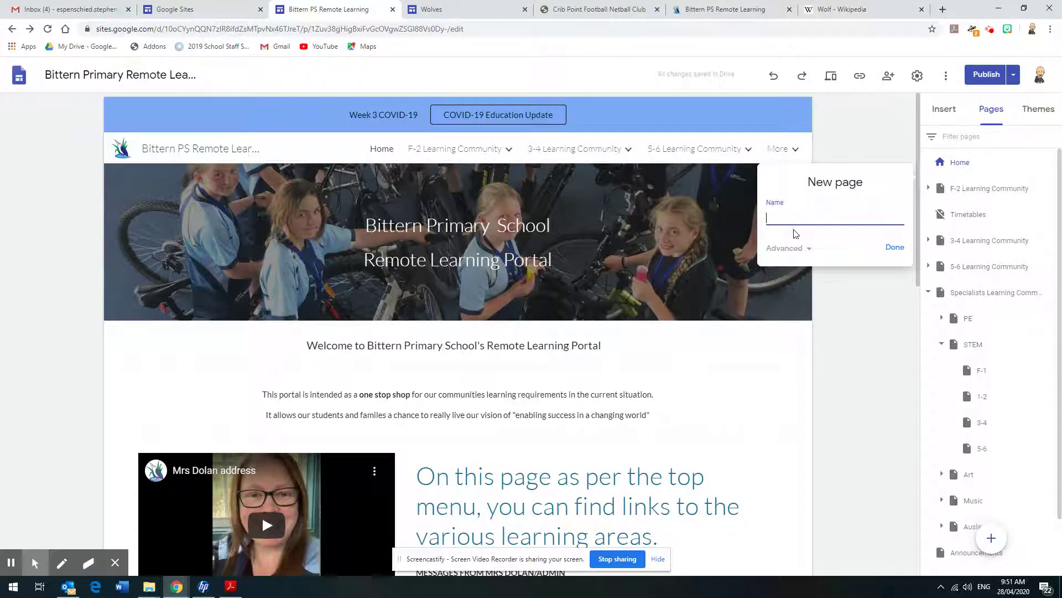
left_click(903, 249)
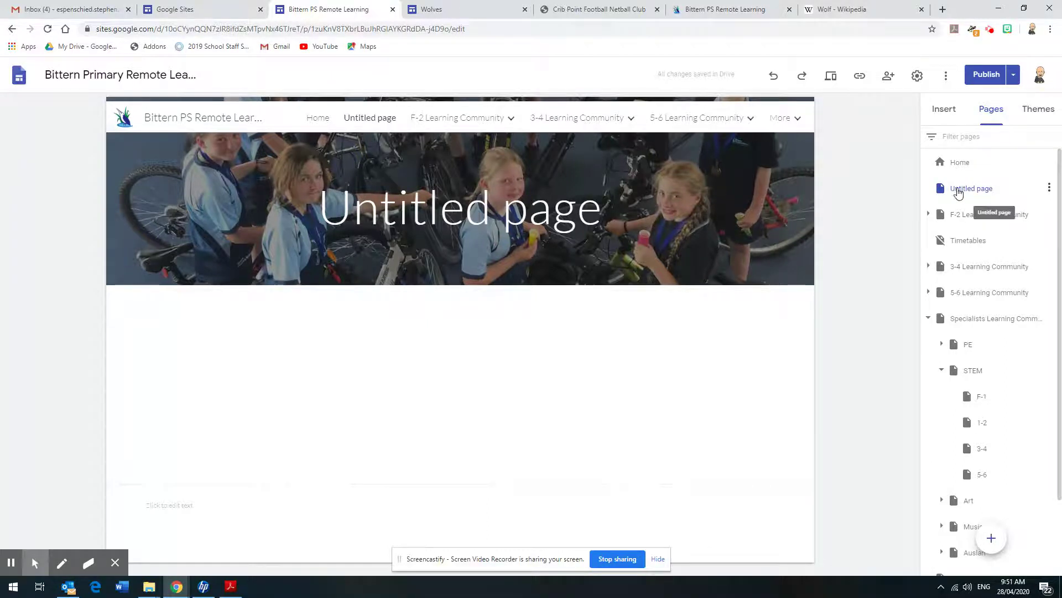
left_click(1051, 189)
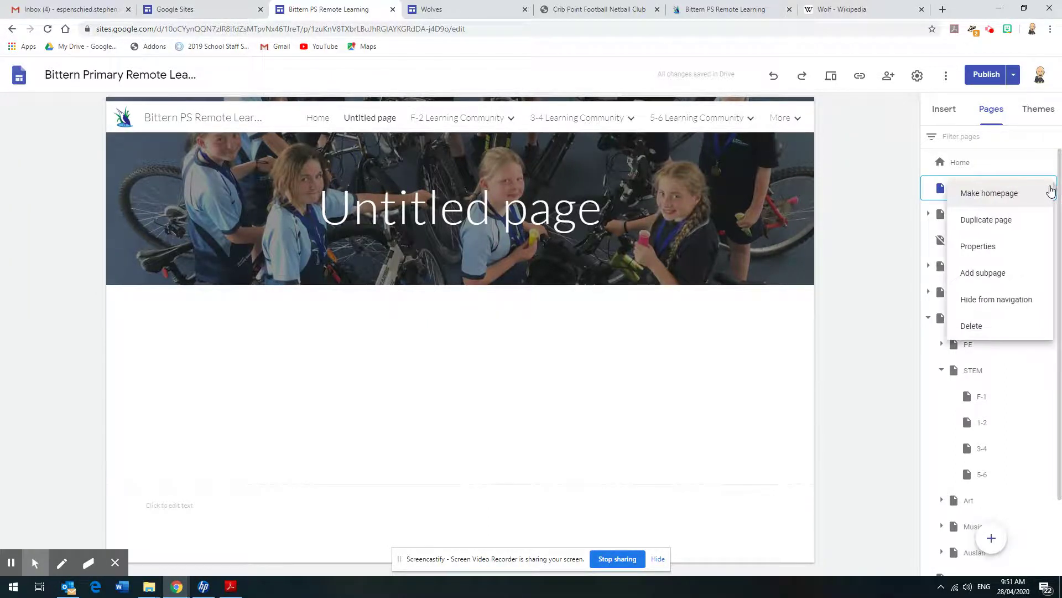
left_click(979, 330)
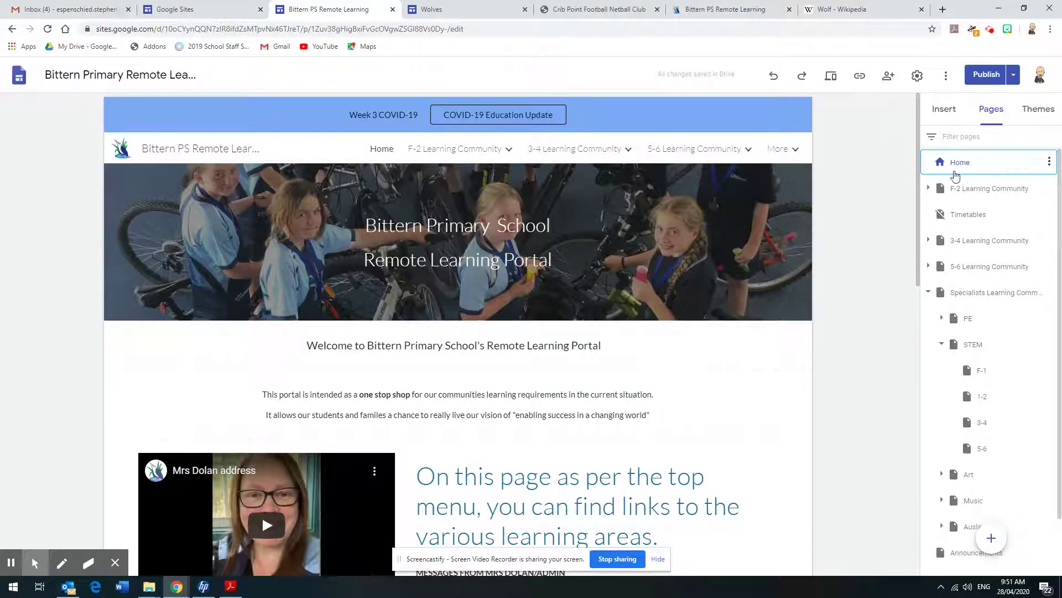
Collapse Specialists and create a new Untitled page, checking its Advanced custom path setting
left_click(931, 293)
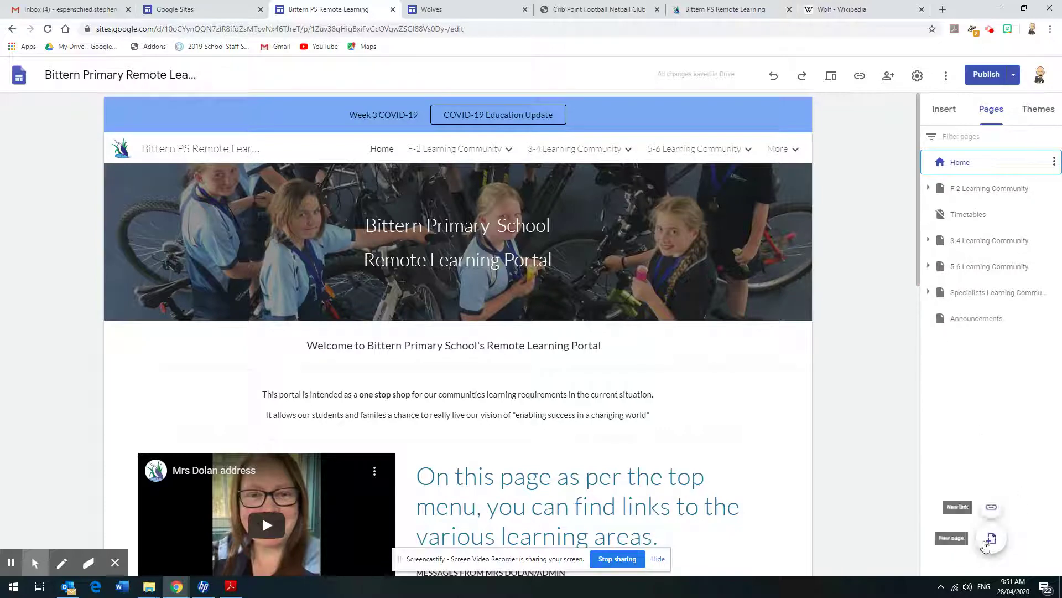
left_click(991, 540)
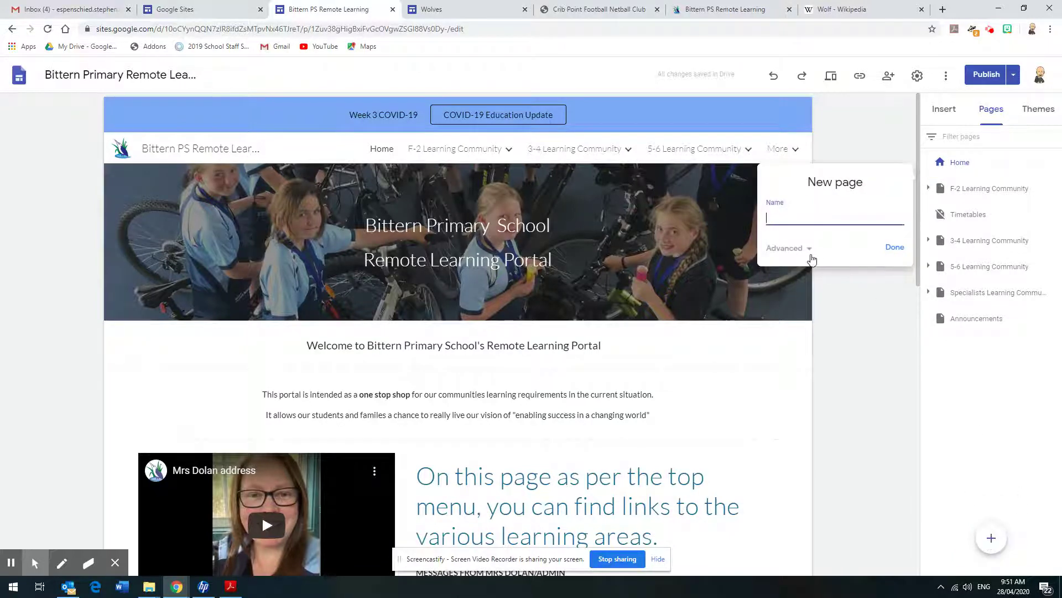
left_click(809, 249)
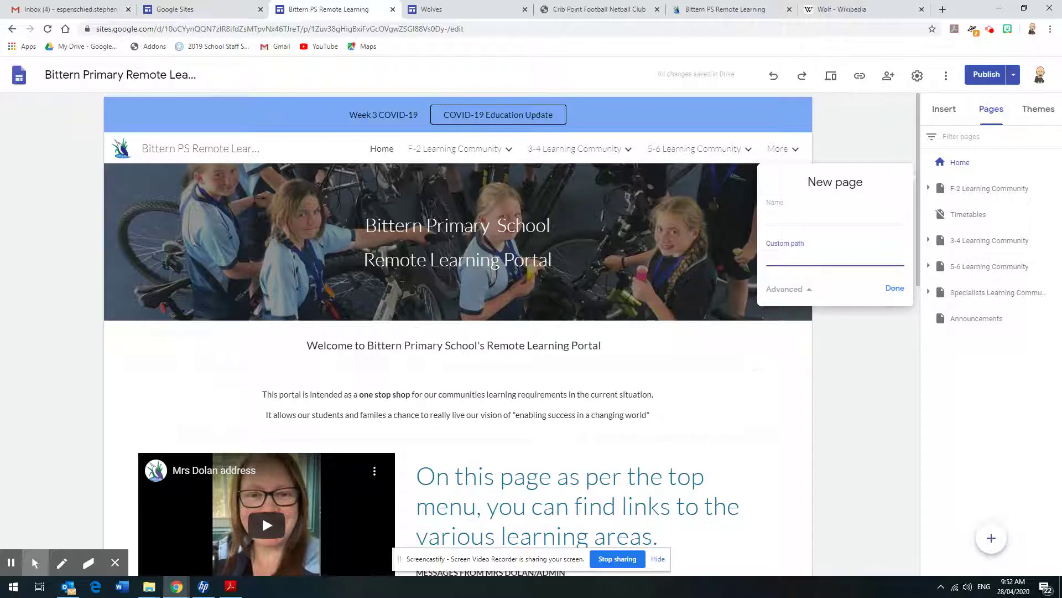
left_click(893, 292)
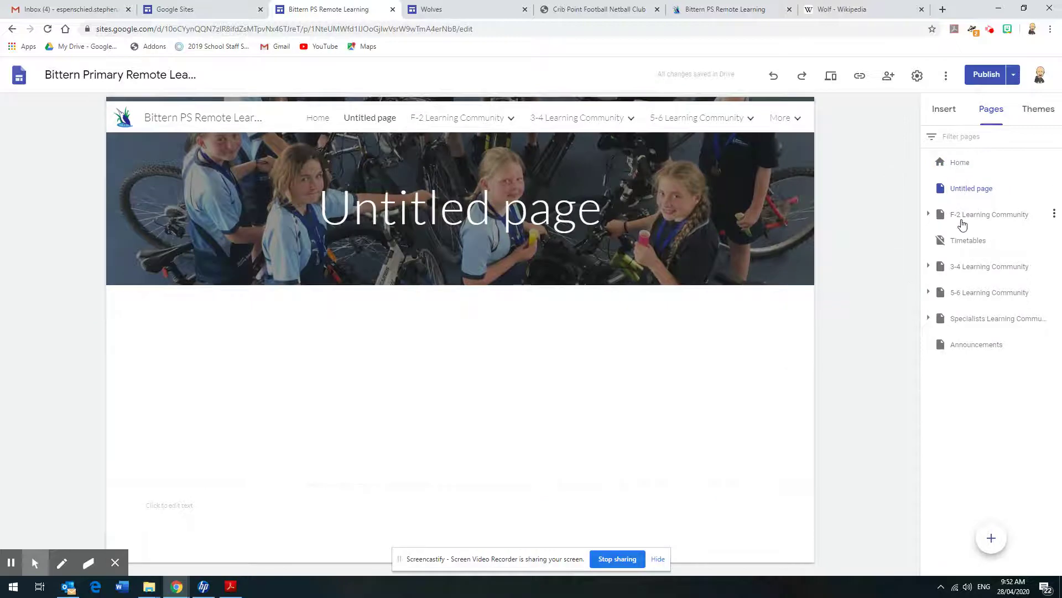
Expand Specialists Learning Community in the page tree and open the PE page
left_click(929, 268)
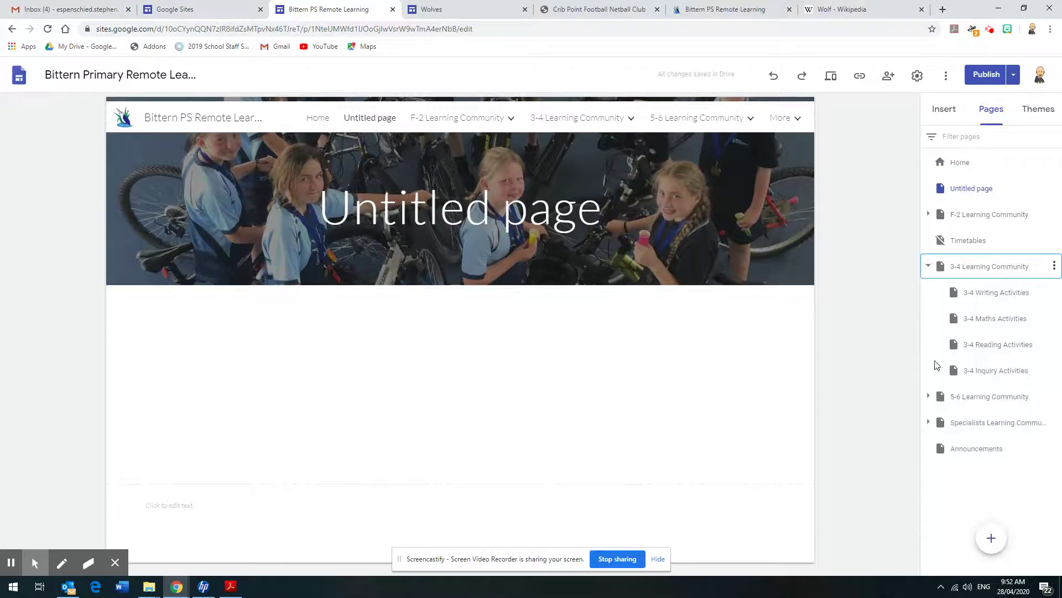
left_click(929, 422)
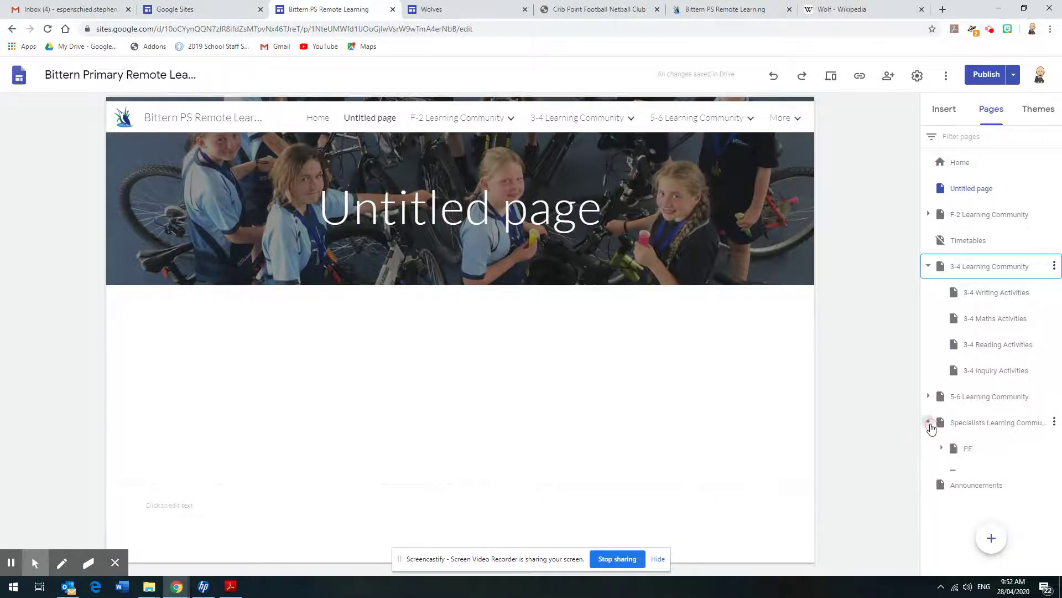
left_click(967, 455)
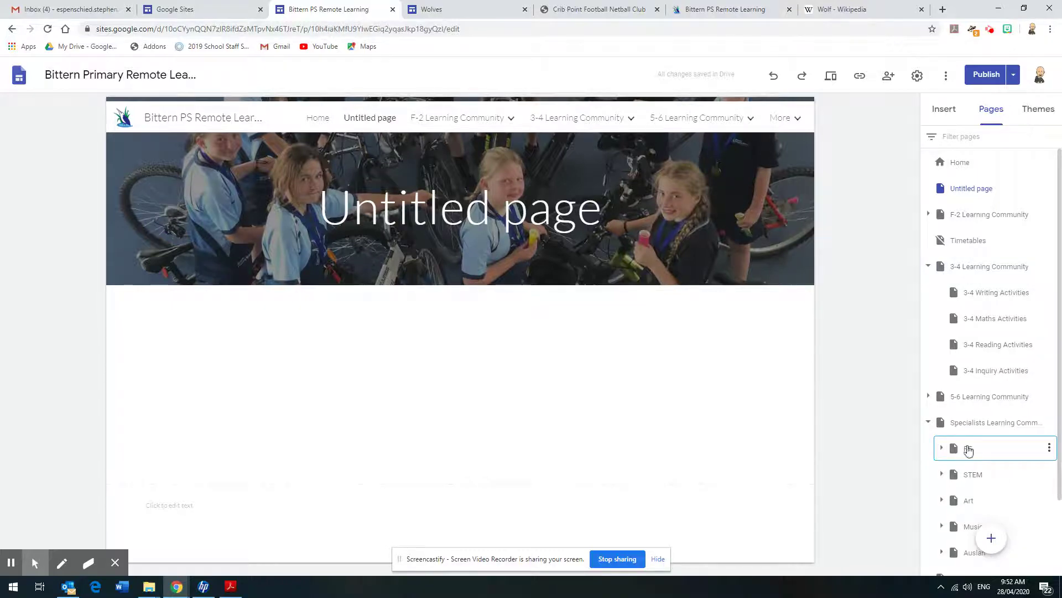
Check PE's page options, expand its subpages, and open the 3-4 Learning Community page
left_click(1050, 449)
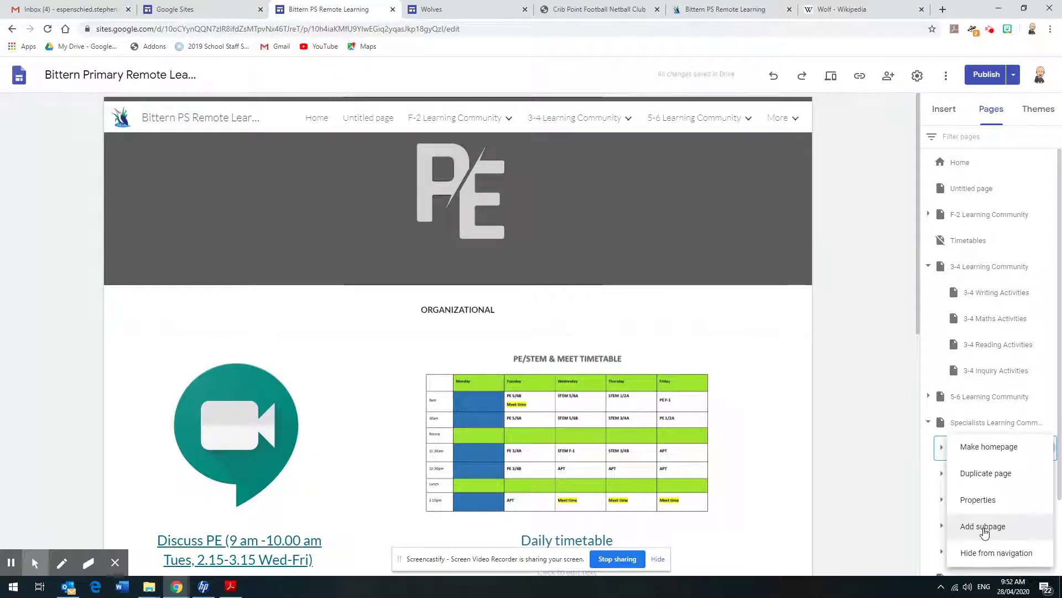
left_click(875, 511)
left_click(942, 449)
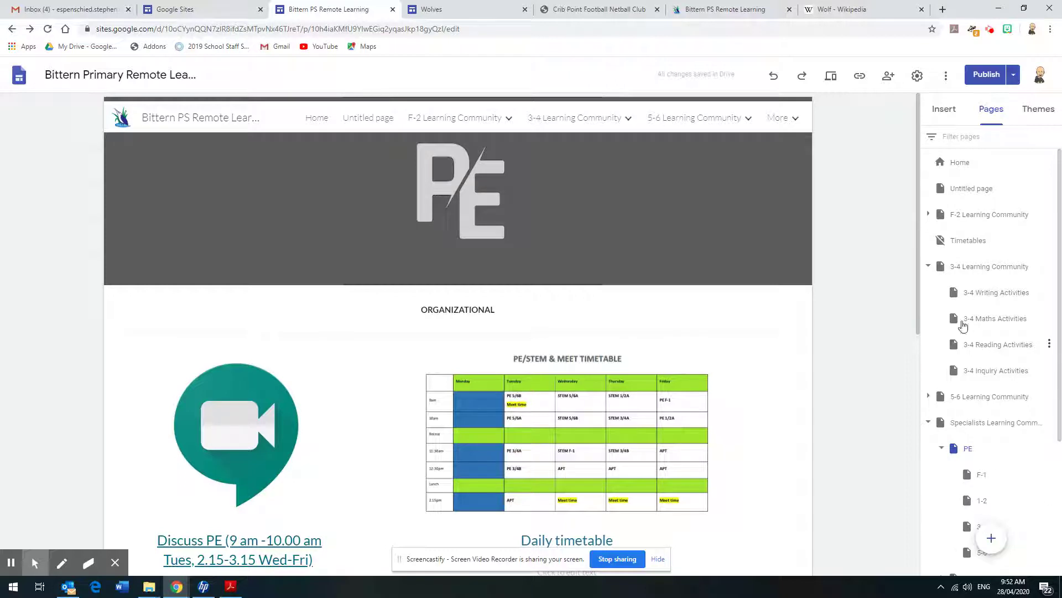
left_click(999, 269)
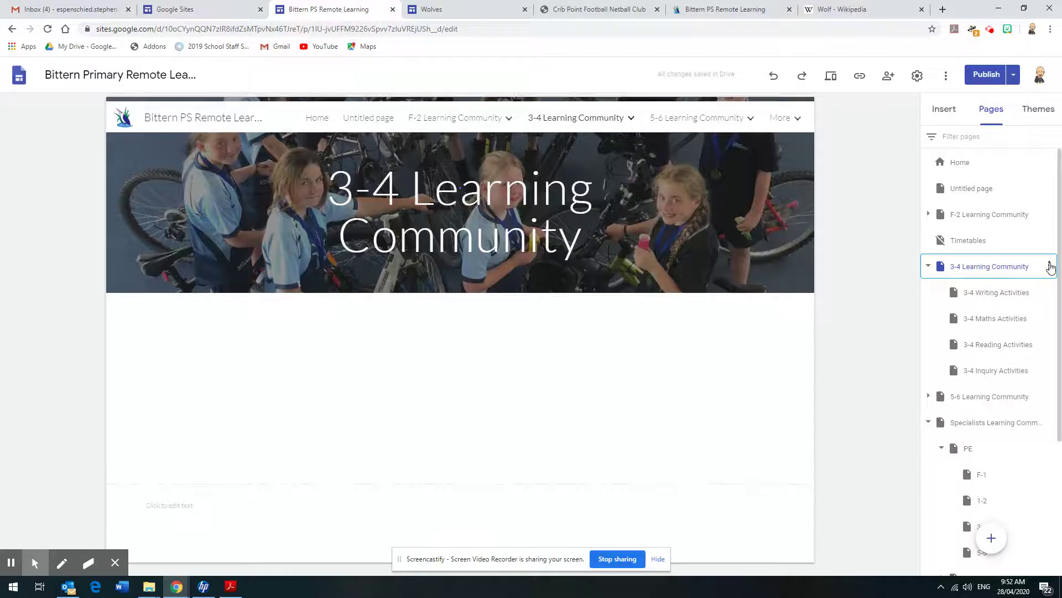
Check the 3-4 Learning Community options, then collapse the 3-4 and PE subpage lists
left_click(1050, 268)
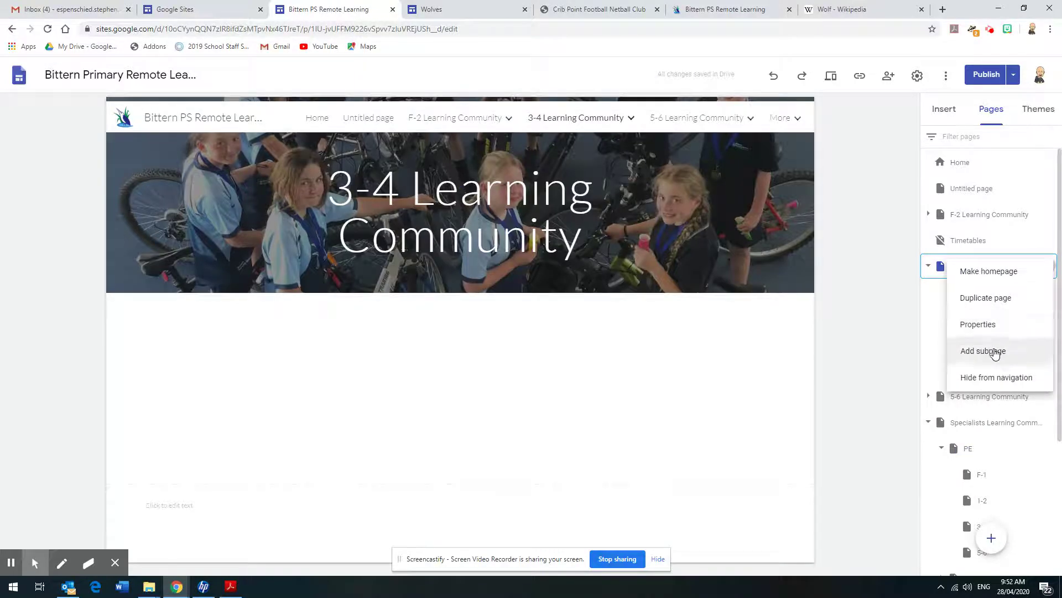
left_click(878, 365)
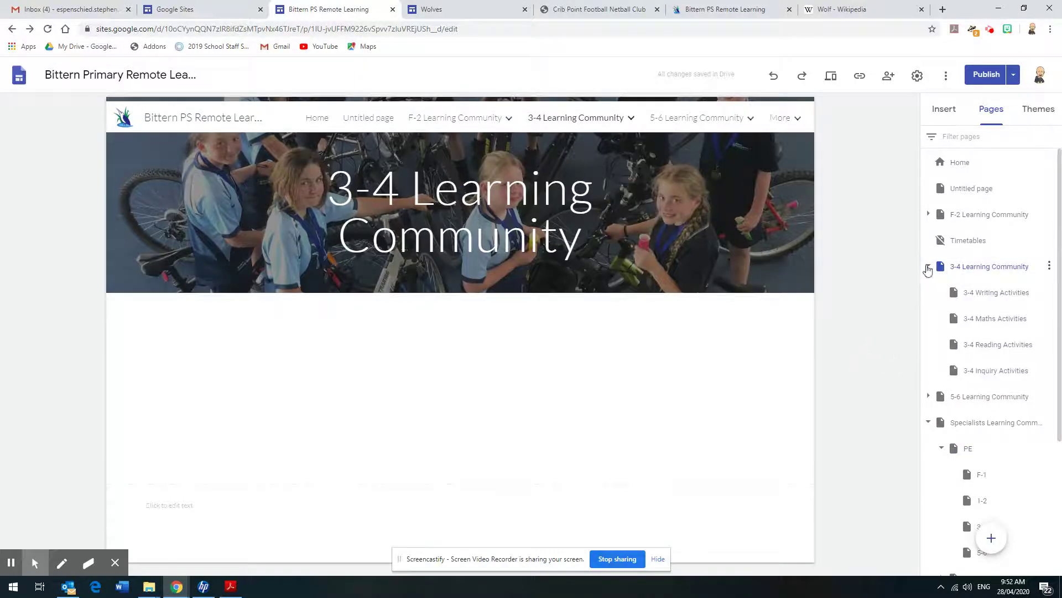
left_click(928, 267)
left_click(941, 346)
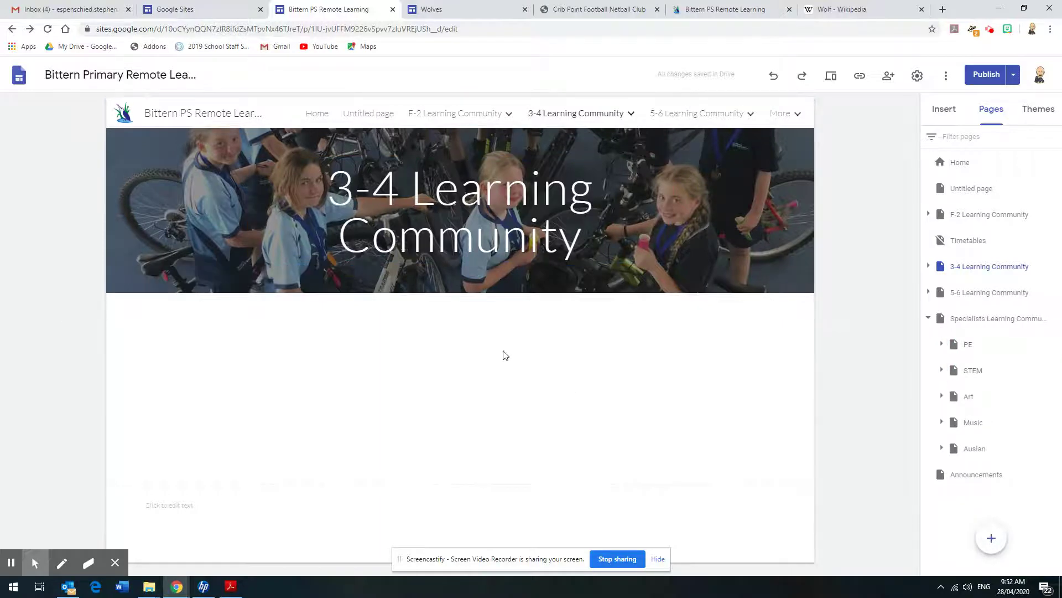
mouse_move(505, 120)
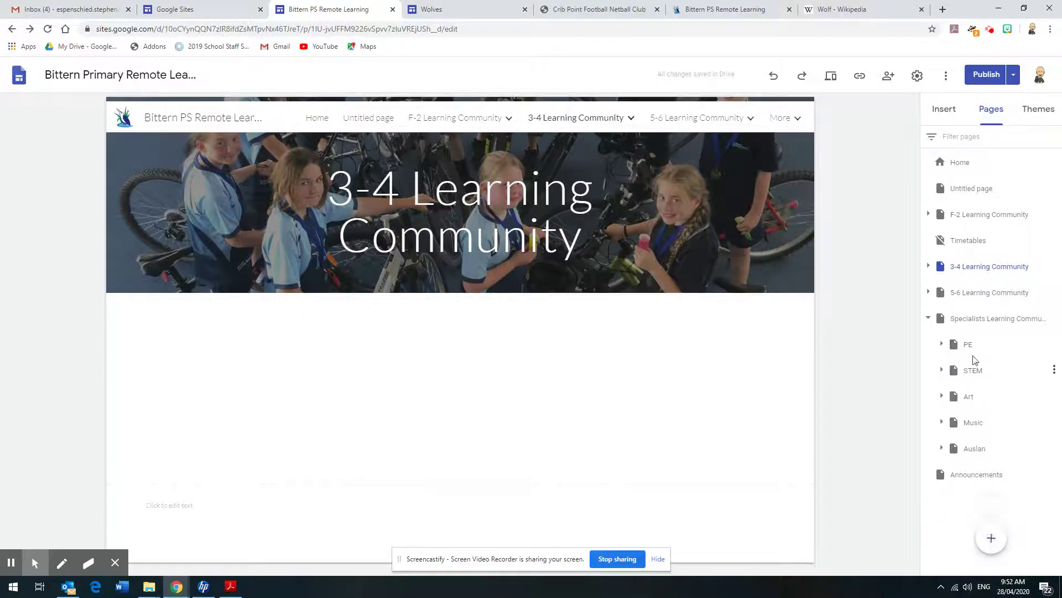
Check PE's options again, then re-expand Specialists and PE to list F-1, 1-2, 3-4, 5-6
left_click(1054, 343)
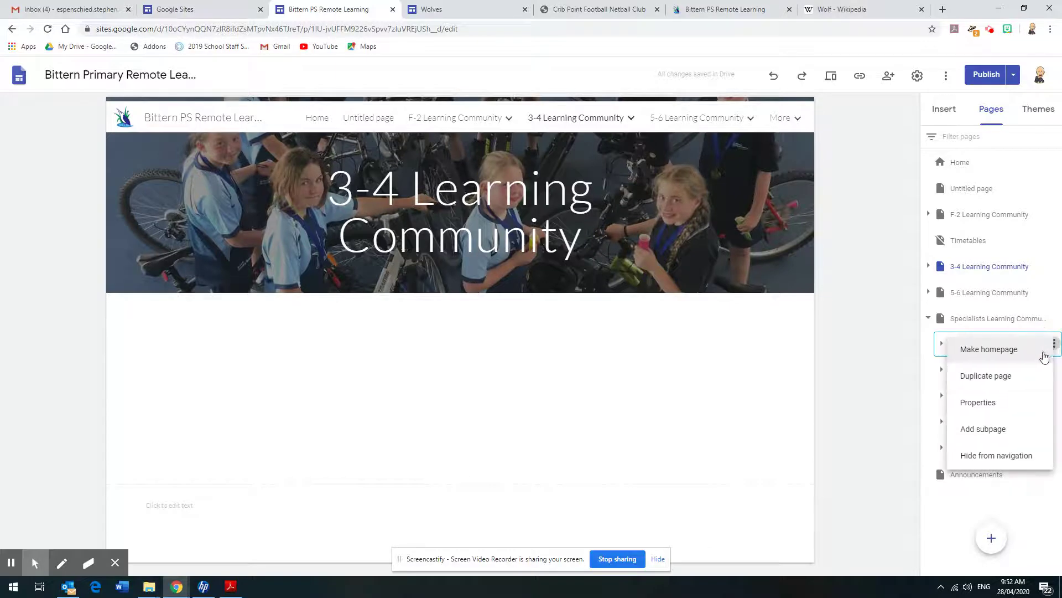
left_click(900, 443)
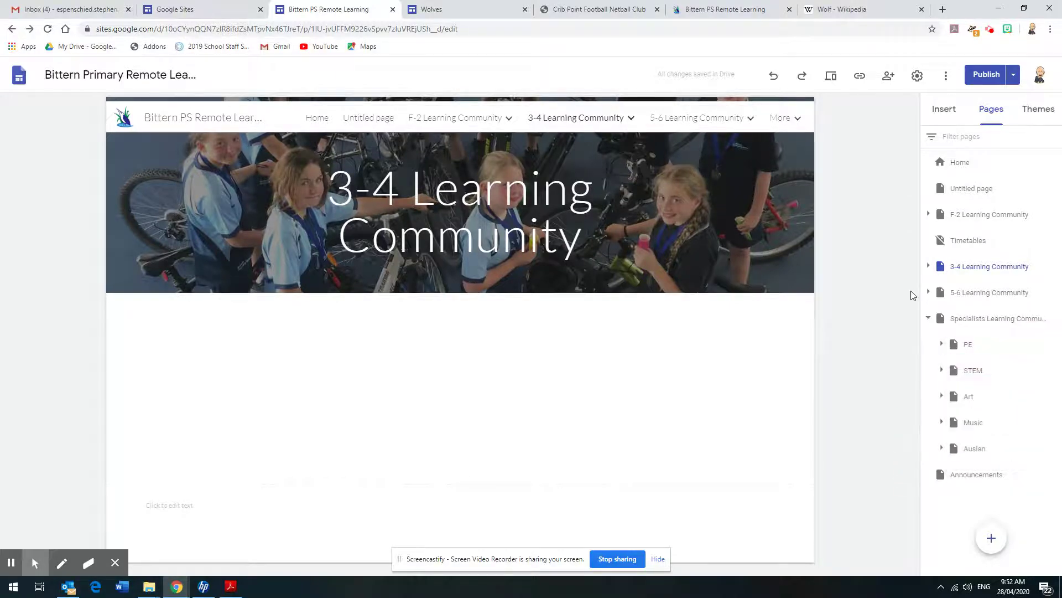
left_click(928, 321)
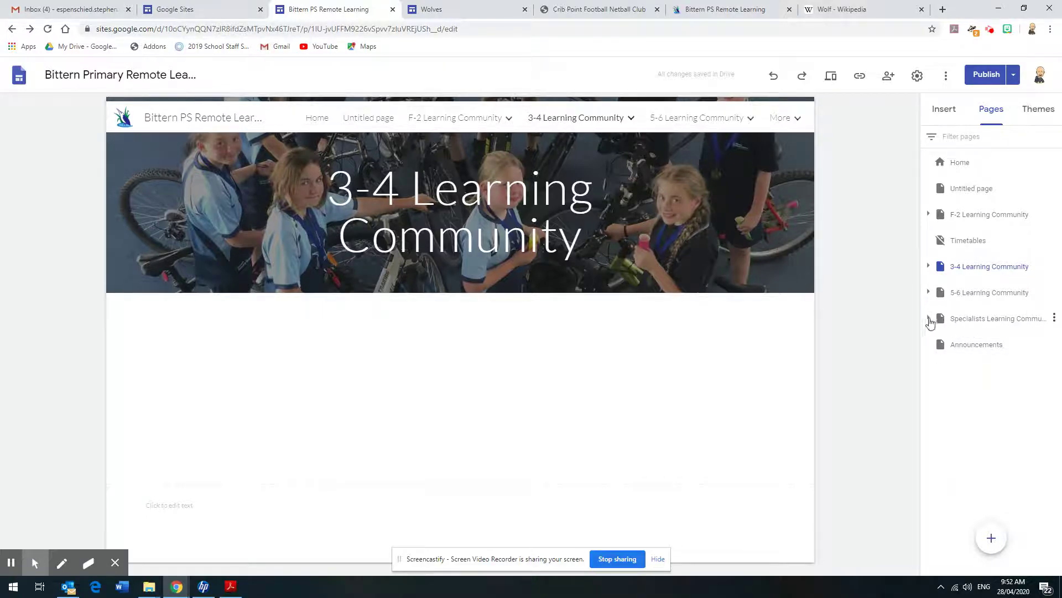
left_click(929, 320)
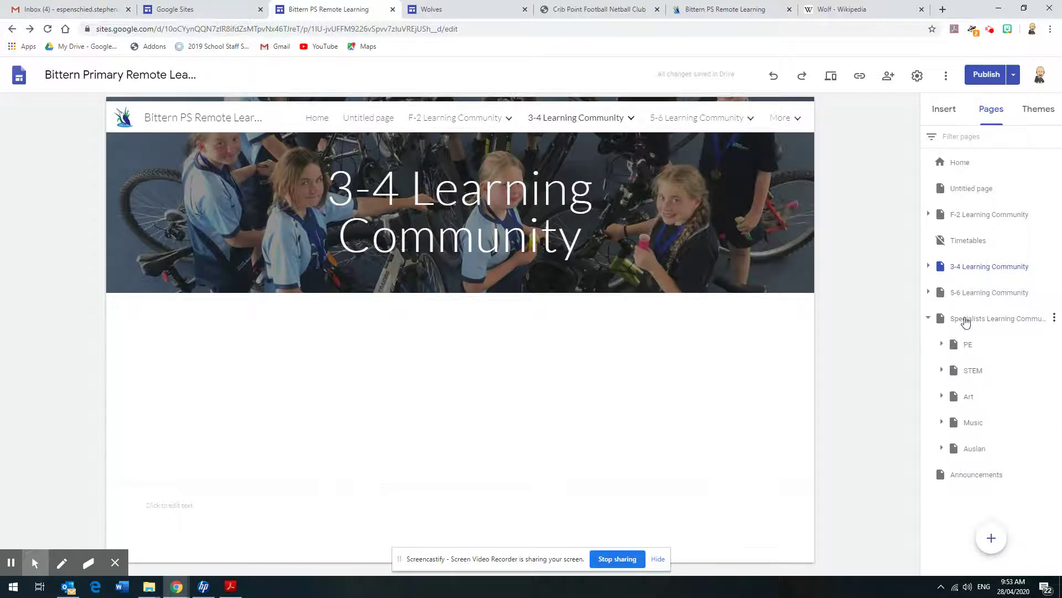
left_click(940, 345)
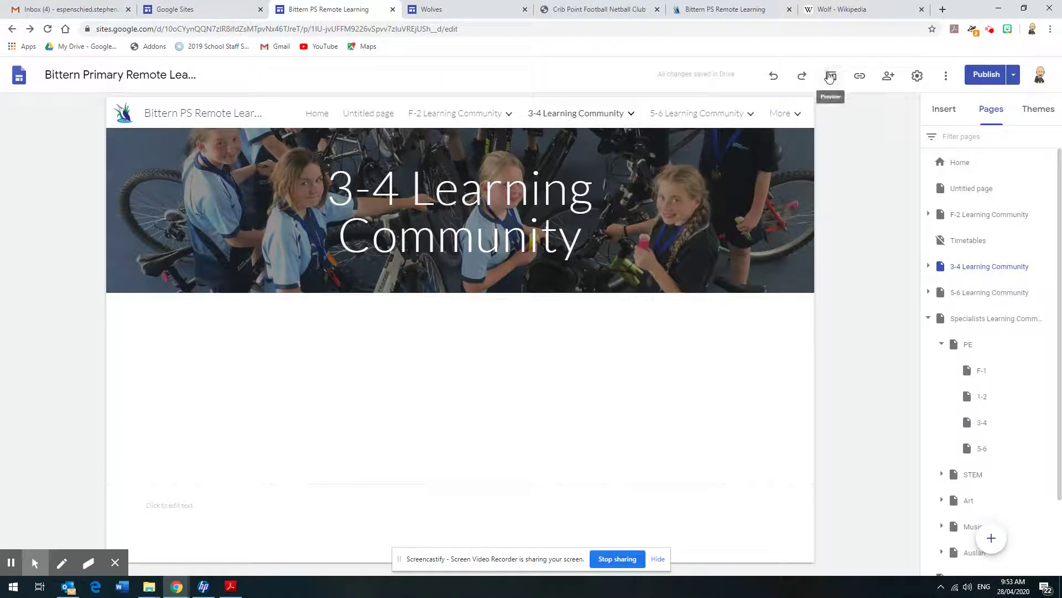
left_click(830, 74)
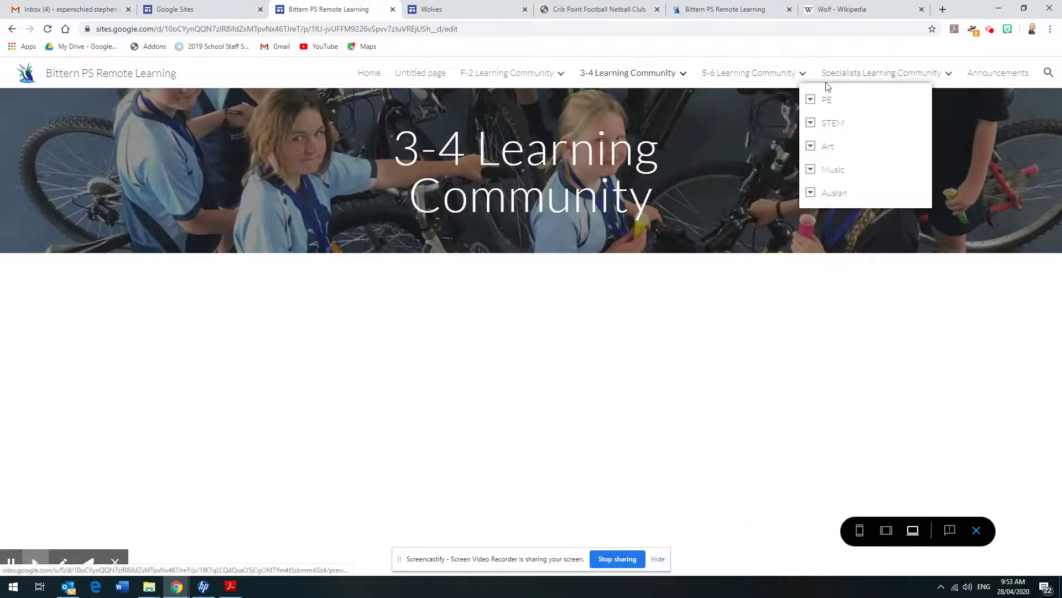
mouse_move(752, 72)
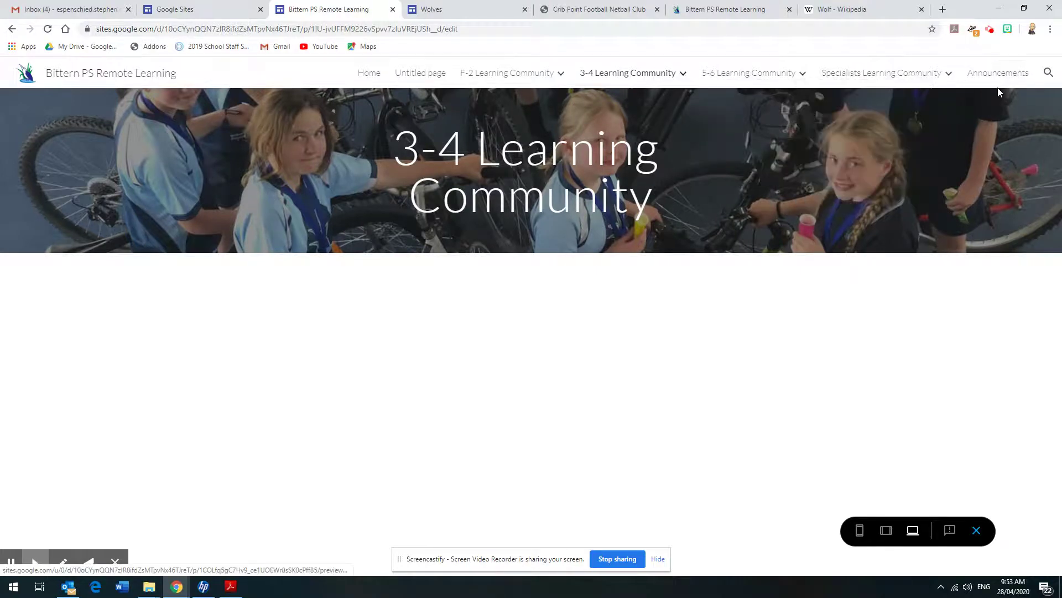
mouse_move(952, 78)
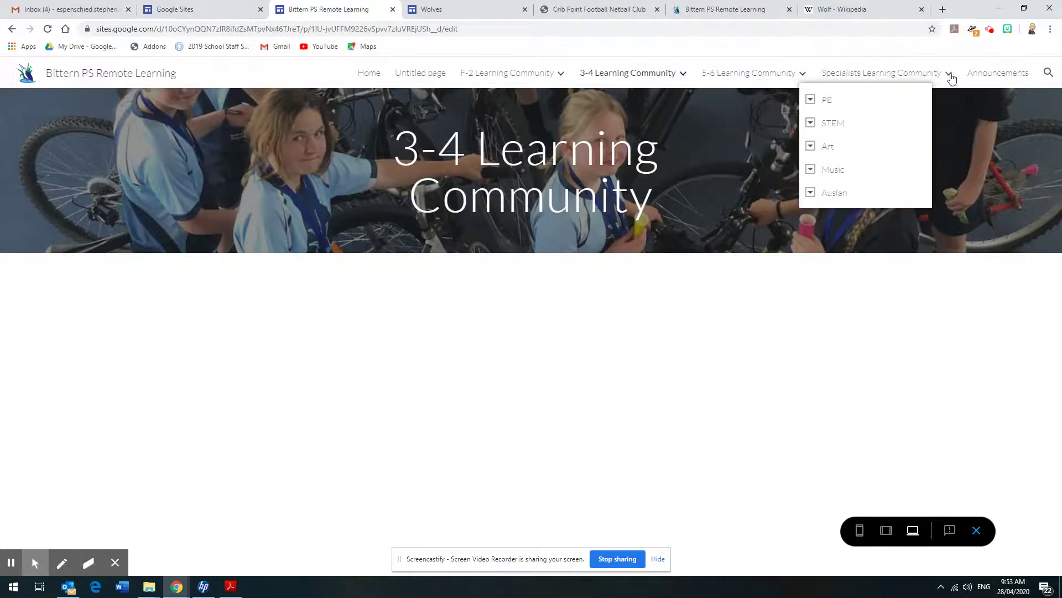
left_click(811, 100)
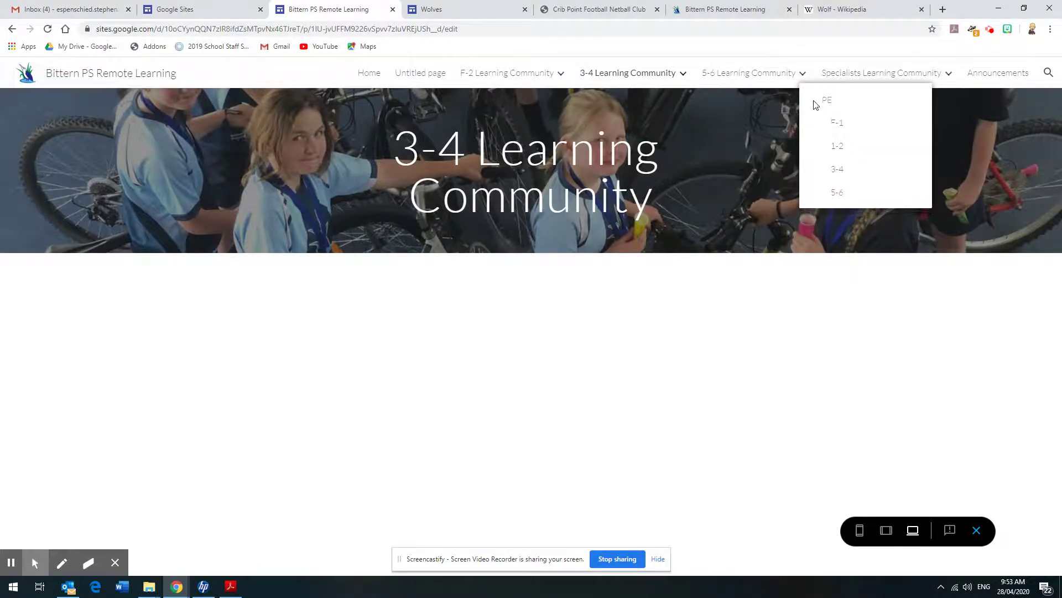
left_click(836, 192)
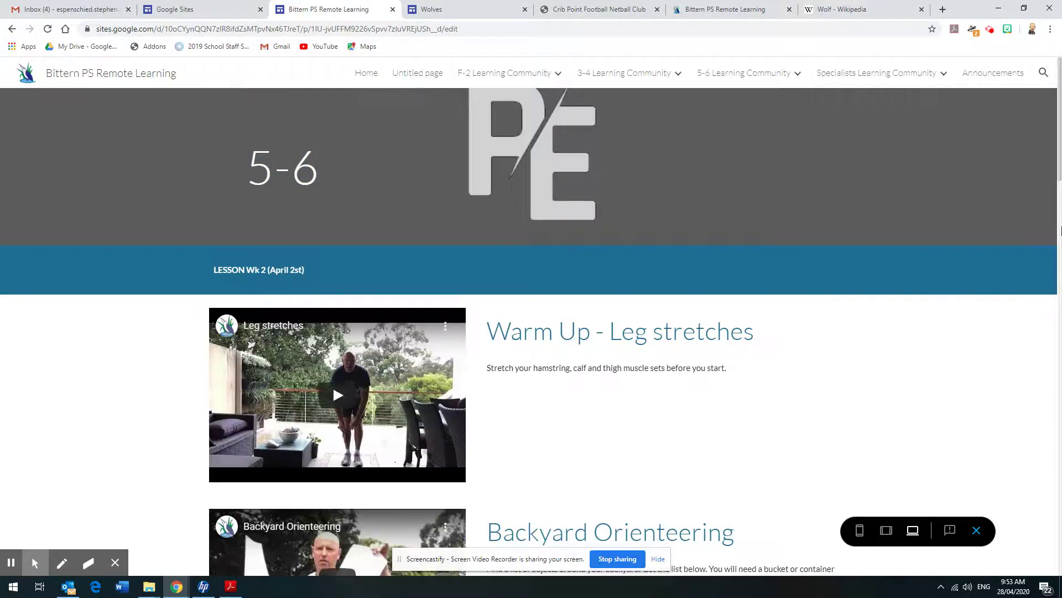
mouse_move(1060, 163)
left_mouse_down()
mouse_move(1060, 390)
mouse_move(1061, 173)
left_mouse_up()
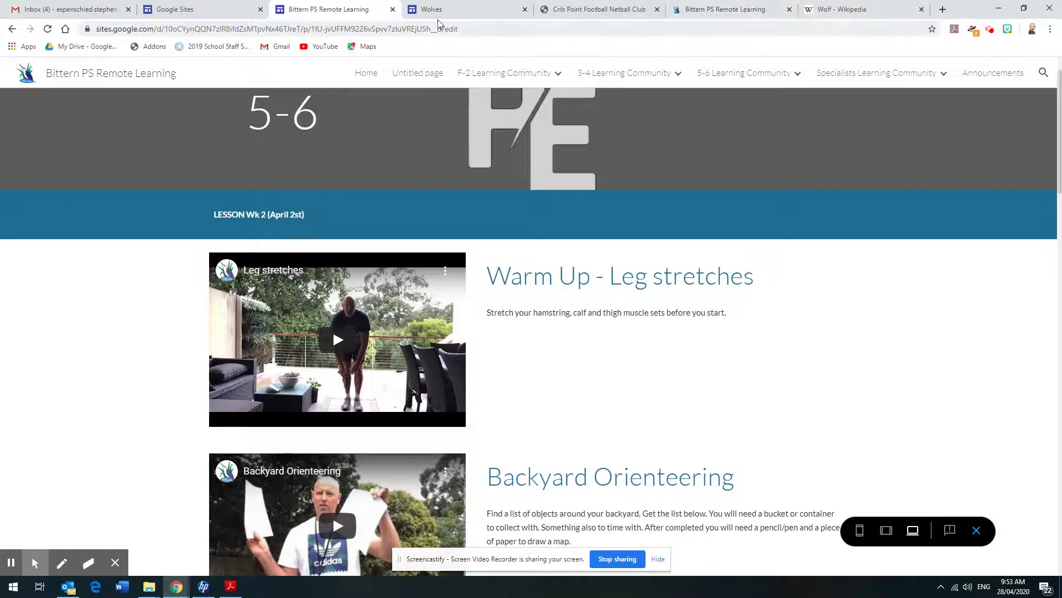
left_click(11, 29)
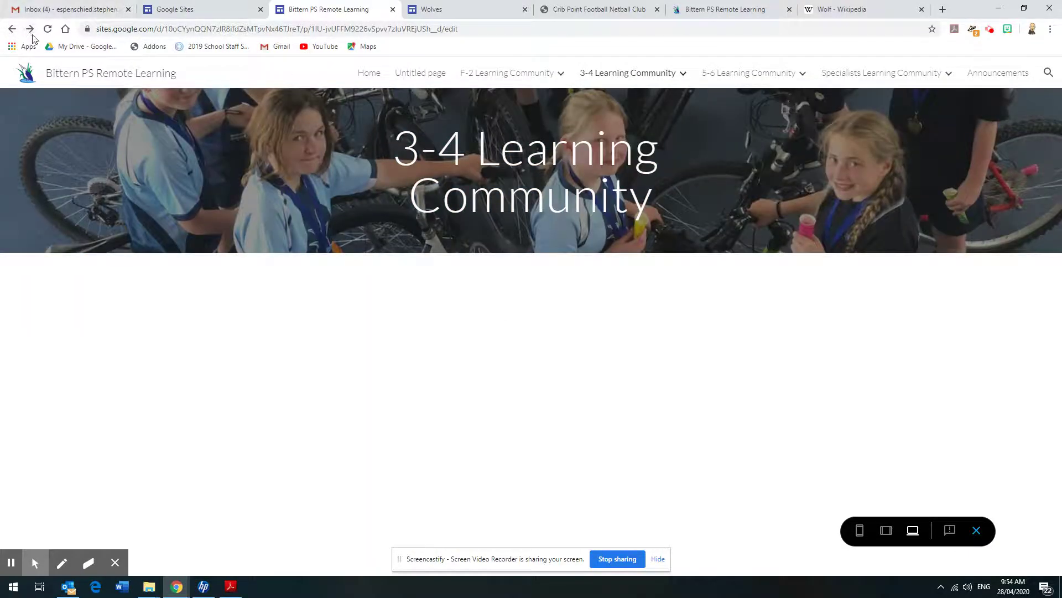
Exit the preview and expand STEM to list its year-level subpages
left_click(976, 531)
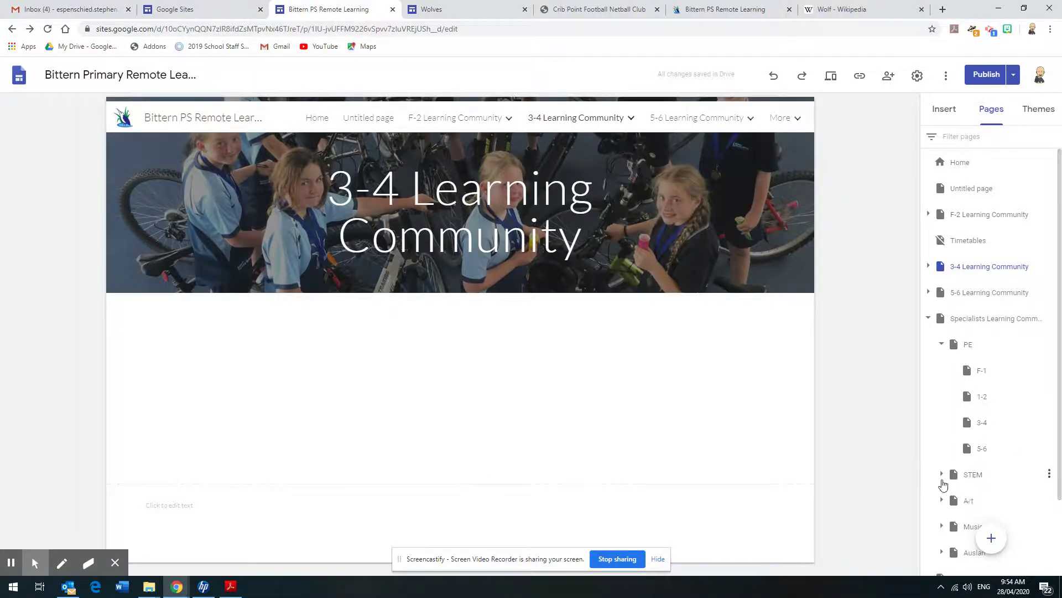
left_click(942, 475)
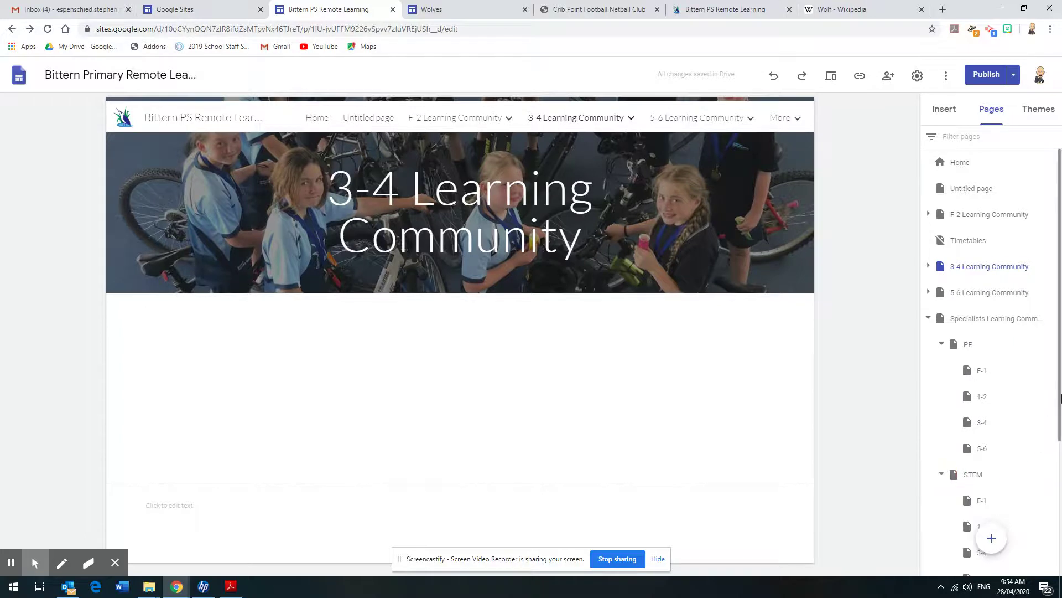
left_click_drag(1060, 395, 1060, 491)
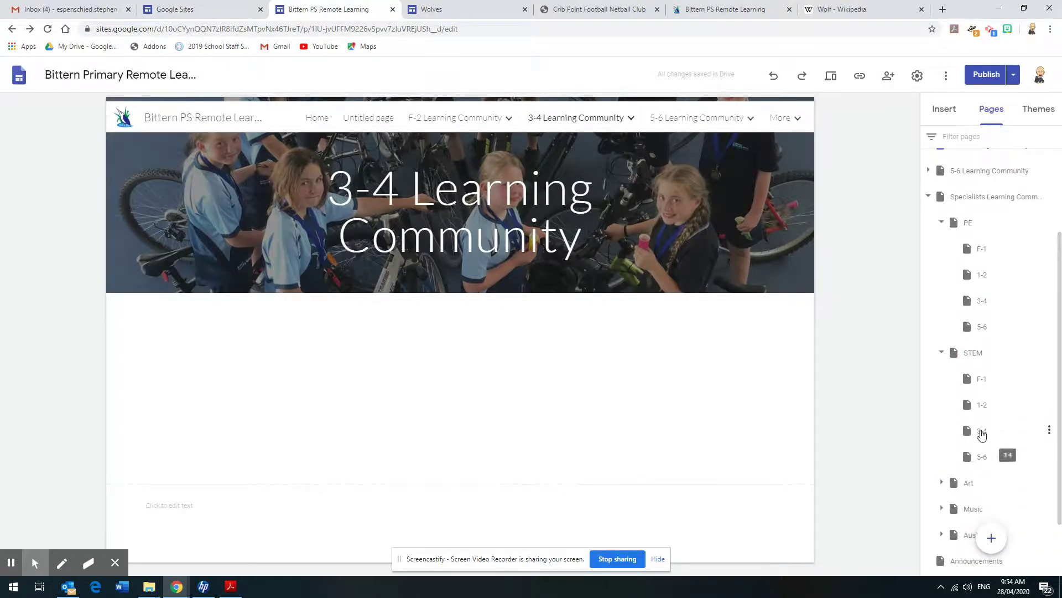
Open the STEM page in the editor, scroll through it, then switch to the Gmail inbox
left_click(972, 354)
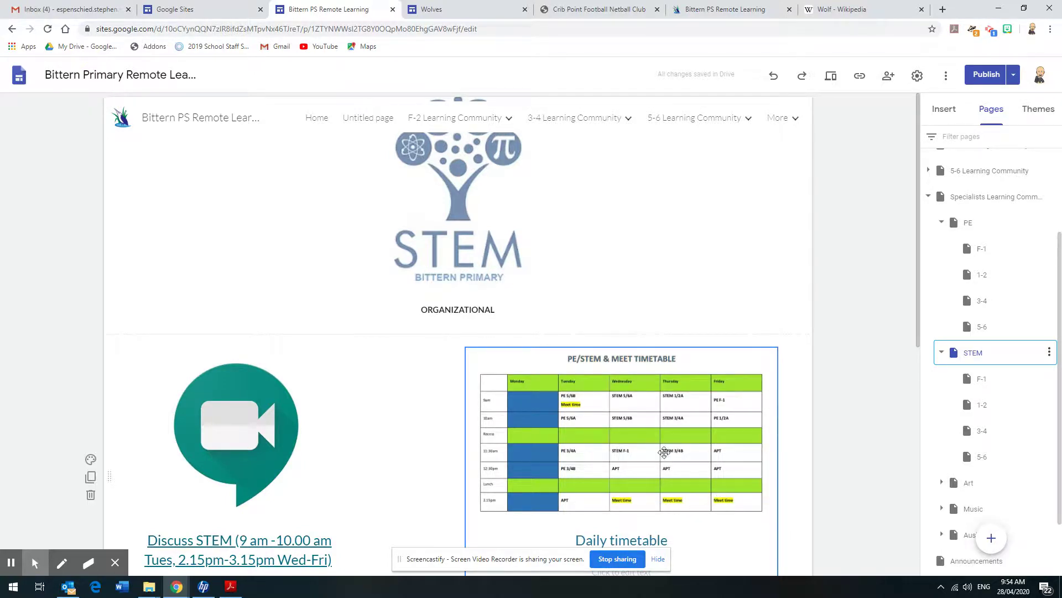
scroll(536, 356, "down", 3)
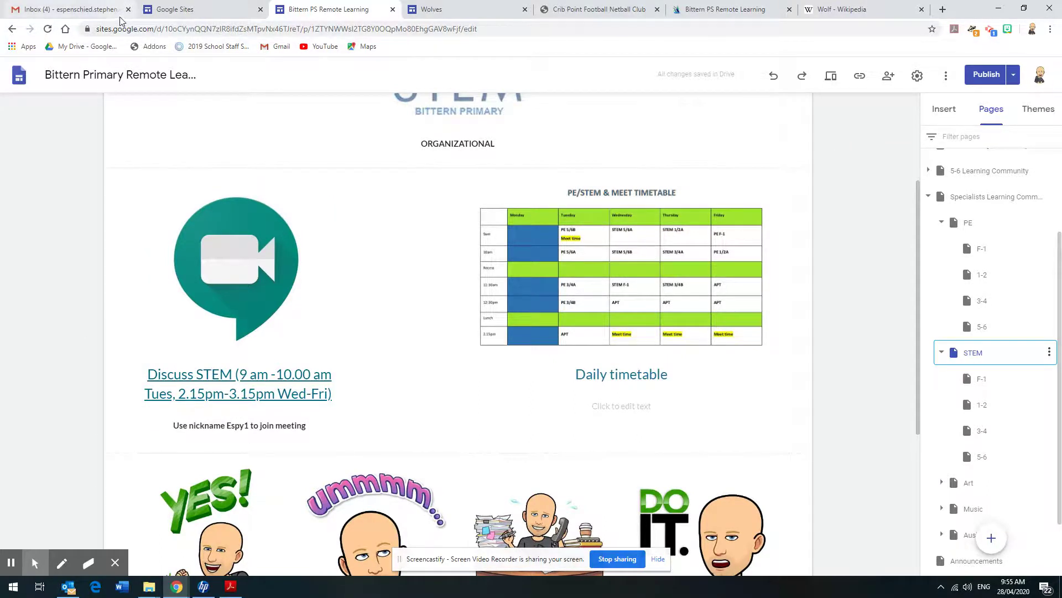
left_click(84, 12)
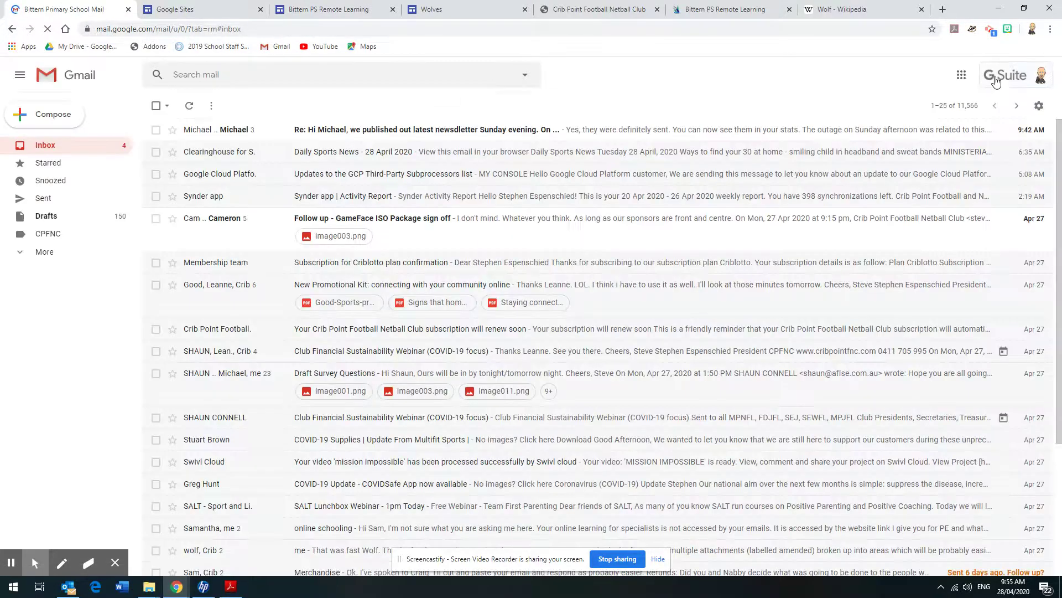
Launch Google Meet in a new tab from Gmail's Google apps list
left_click(961, 76)
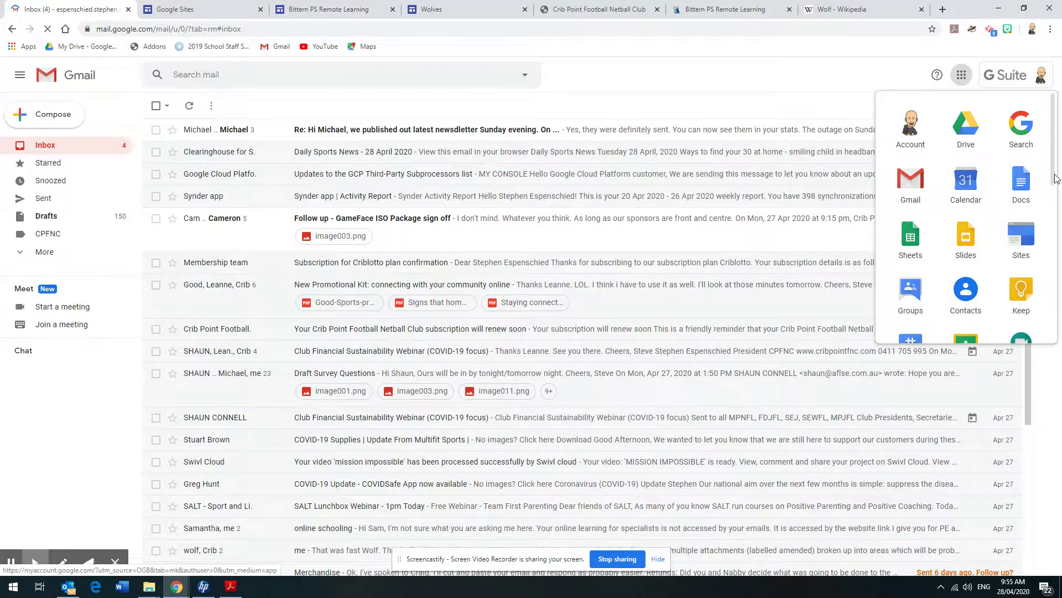
left_click(1052, 236)
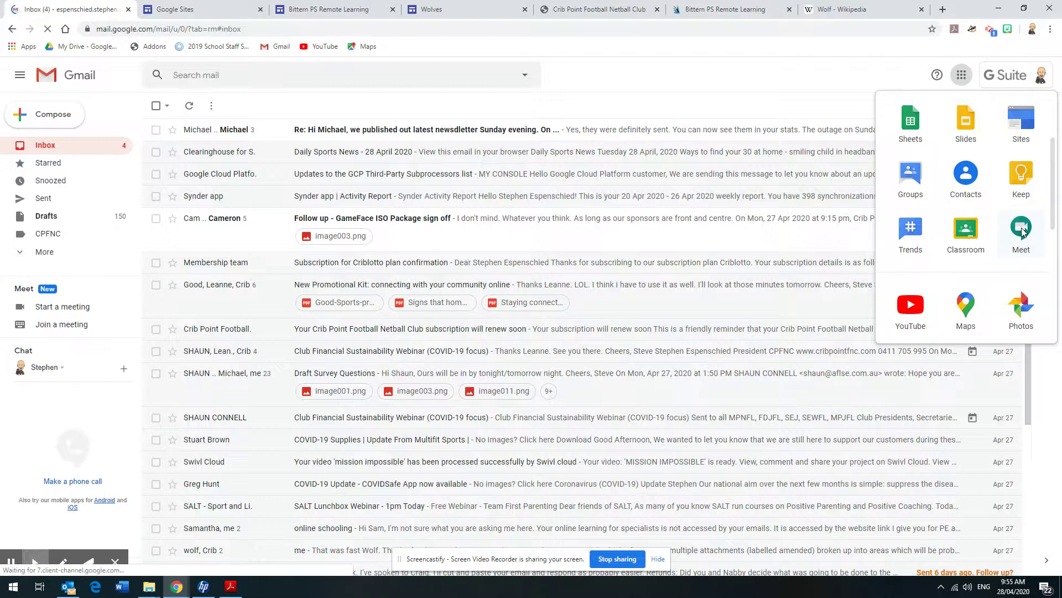
left_click(1022, 230)
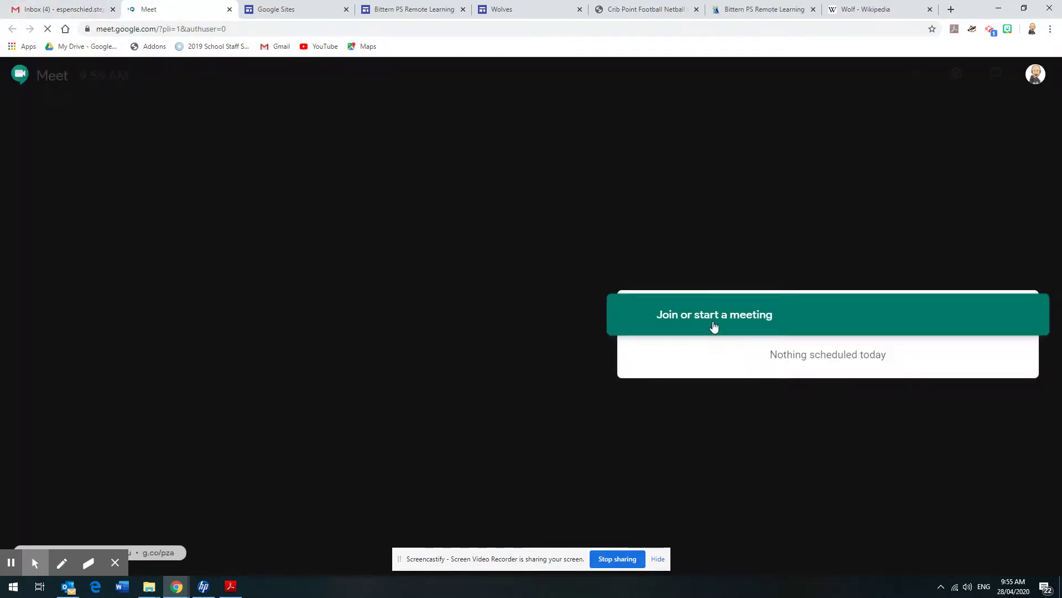
Start joining a meeting with code 'Es', cancel it, and return to the Google Sites tab
left_click(715, 326)
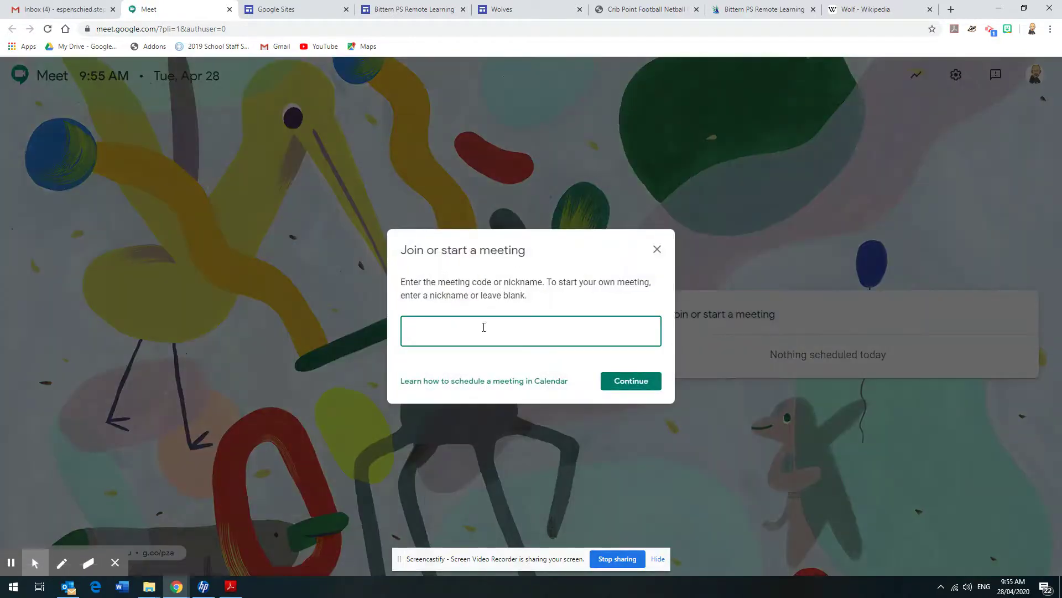
type("Espy1")
left_click(658, 249)
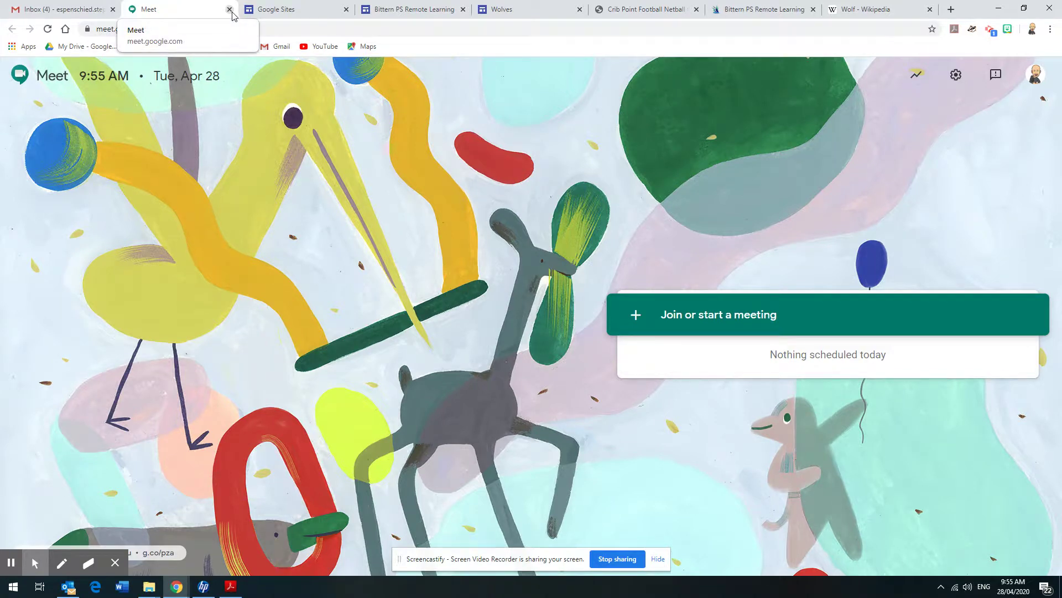
left_click(288, 10)
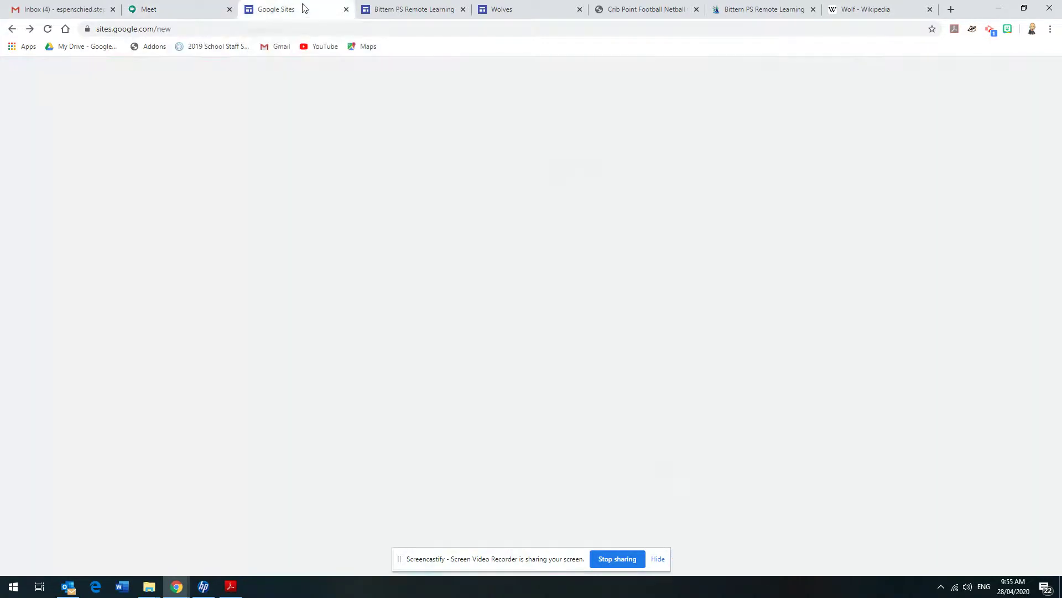
Open the Bittern PS Remote Learning Home page in the editor, checking the Insert panel before returning to Pages
left_click(415, 10)
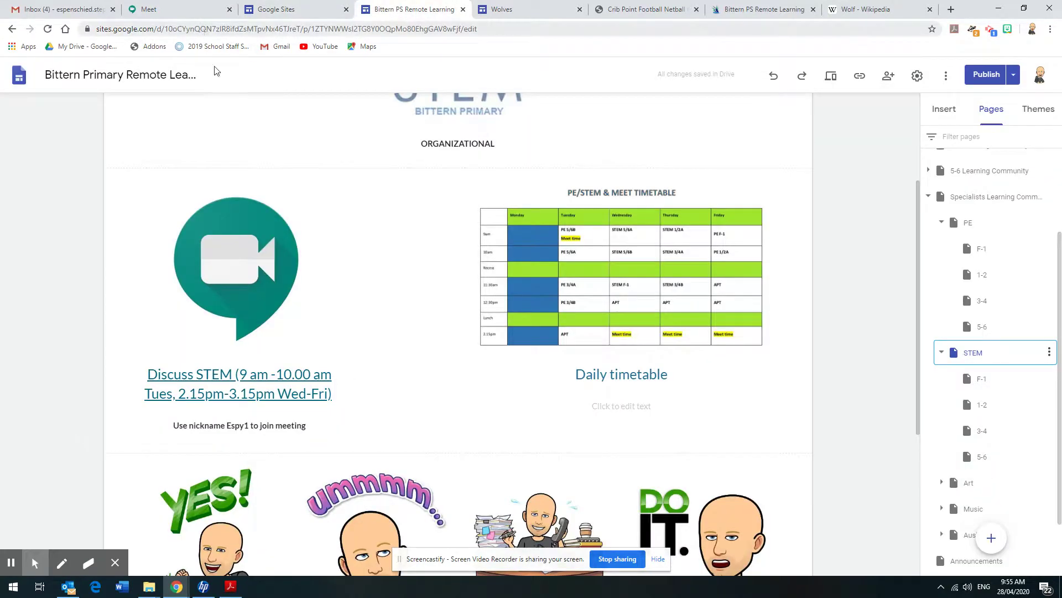
left_click_drag(1058, 255, 1047, 133)
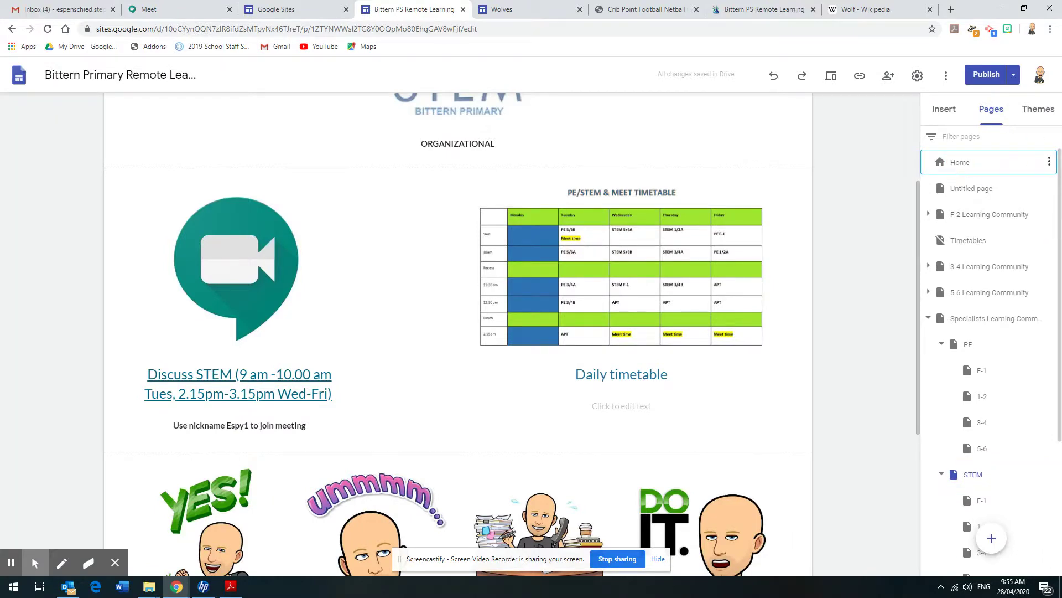
left_click(960, 162)
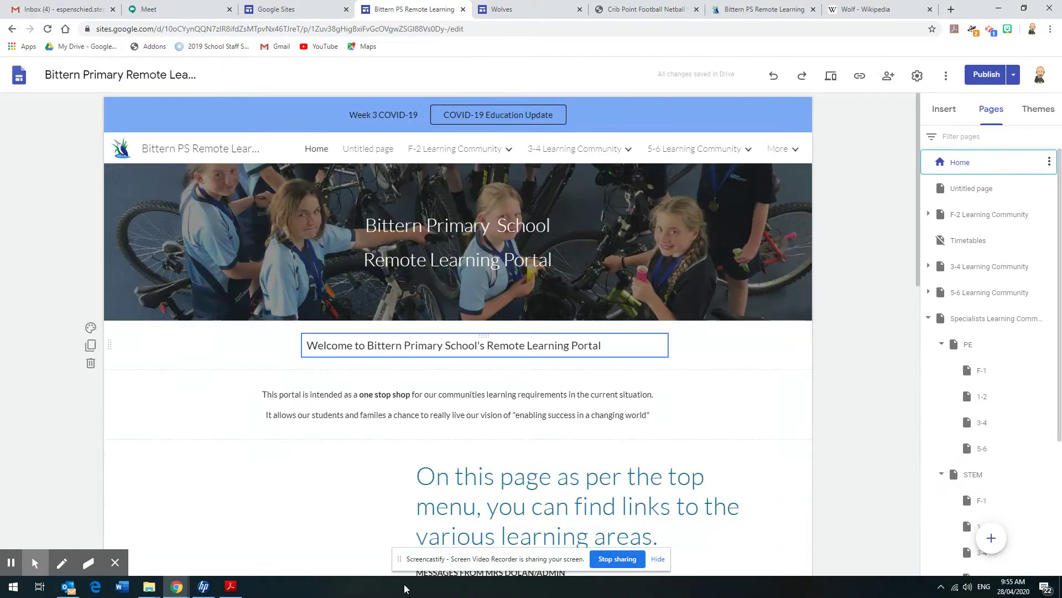
mouse_move(406, 152)
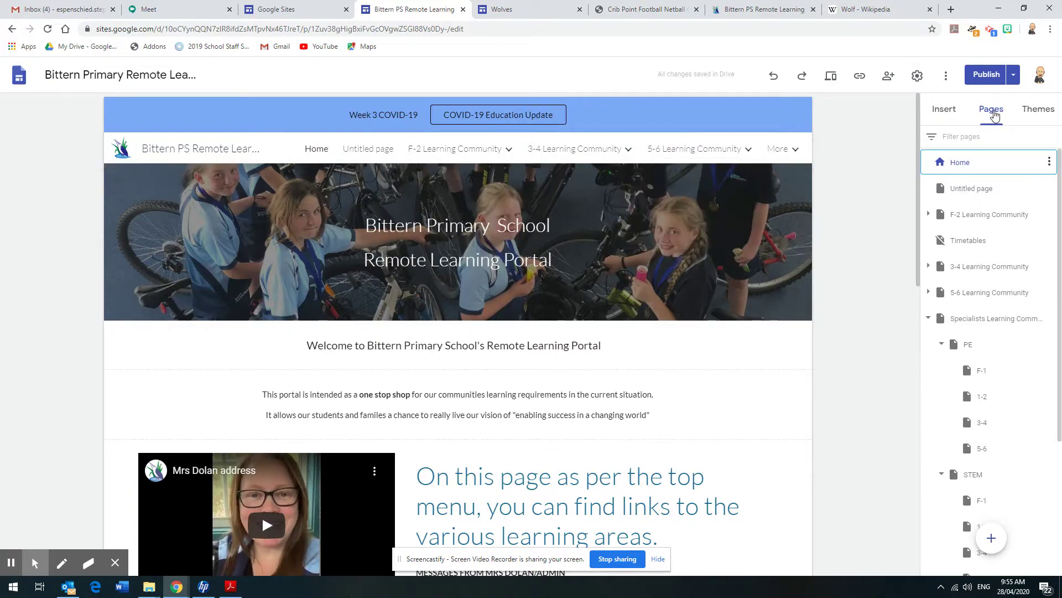
left_click(947, 114)
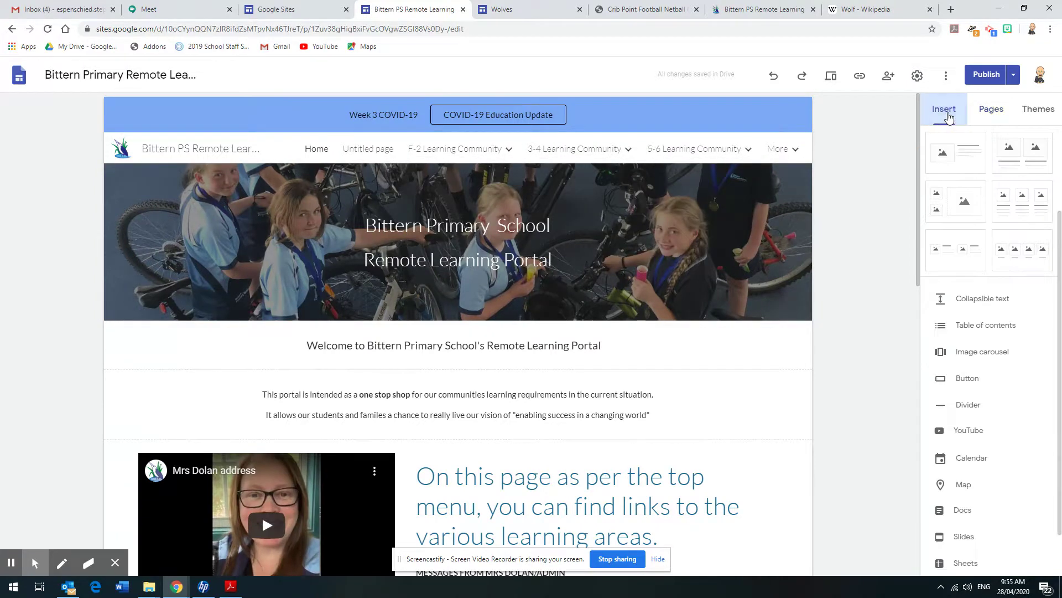
left_click(993, 114)
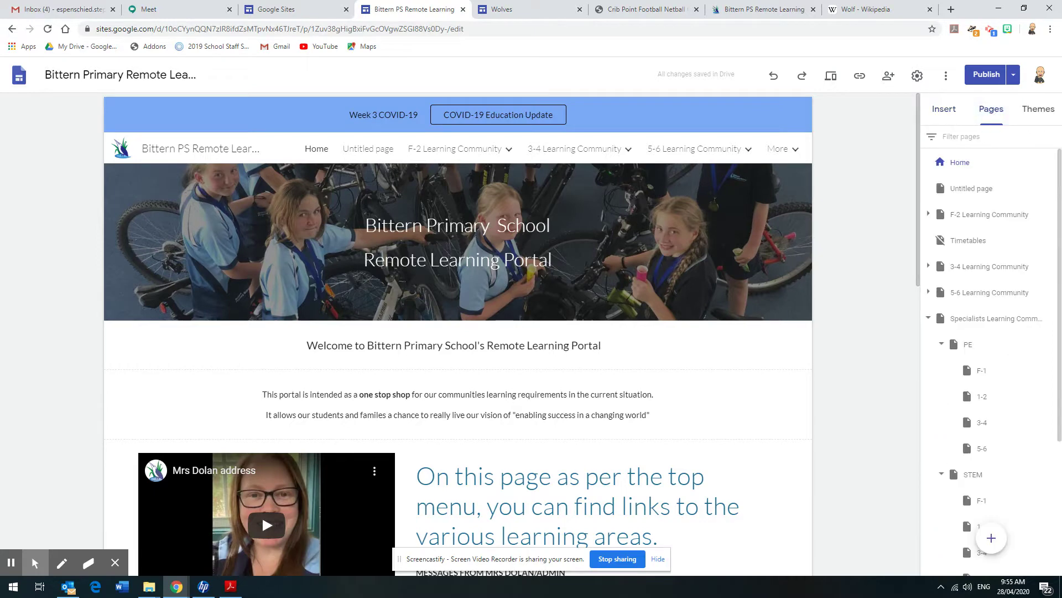